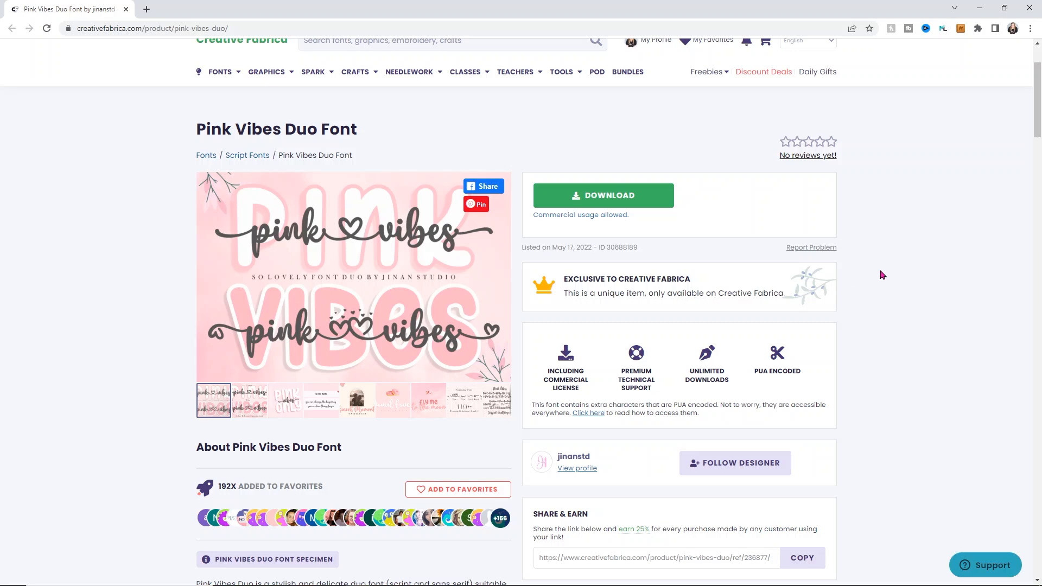
Step: Download the Pink Vibes Duo font and save the zip file into the Desktop > Cricut > Fonts folder
{"action": "left_click", "coordinate": [576, 197]}
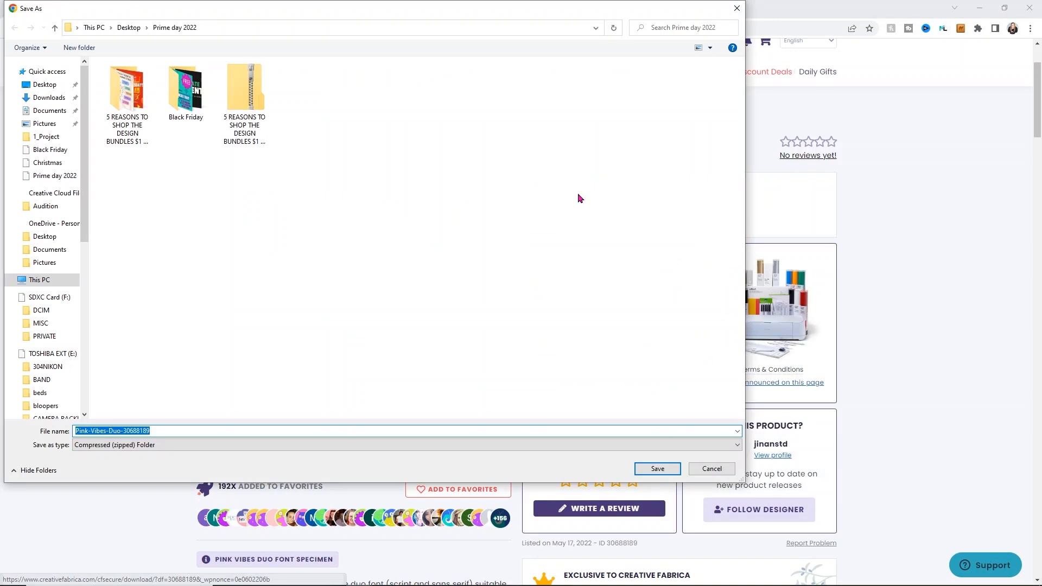
{"action": "left_click", "coordinate": [128, 27]}
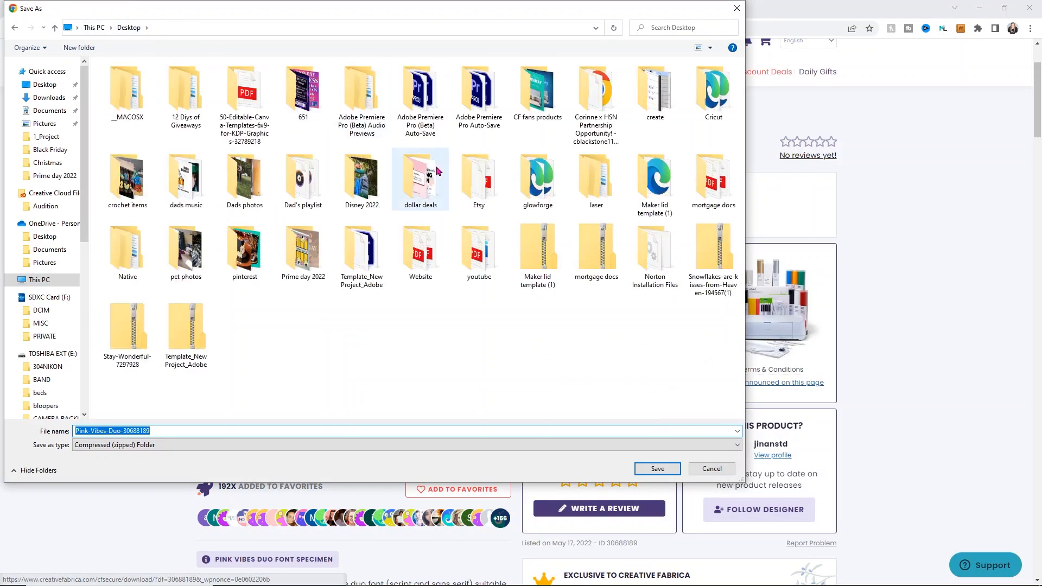
{"action": "double_click", "coordinate": [701, 100]}
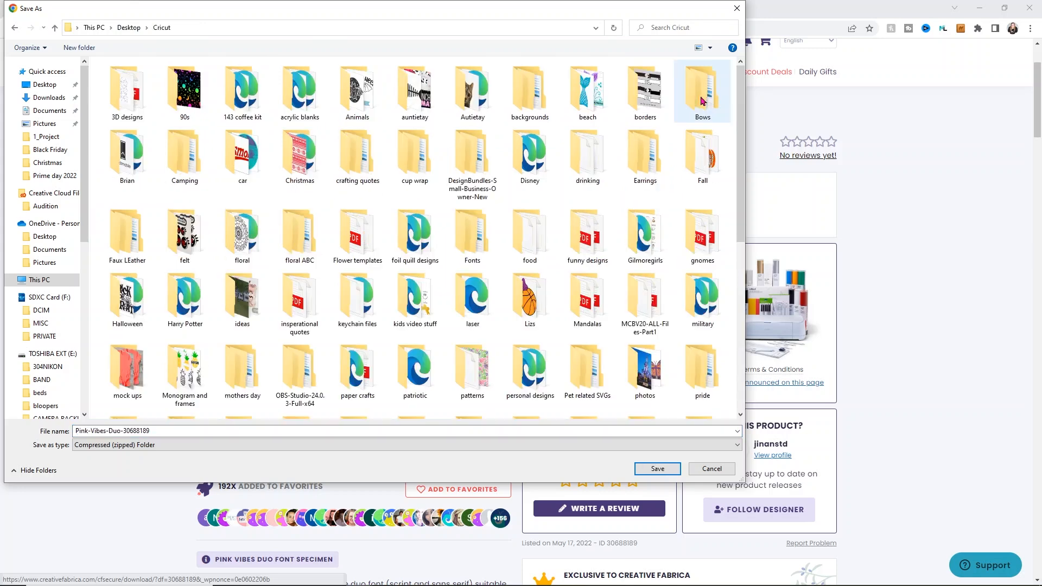
{"action": "double_click", "coordinate": [464, 243]}
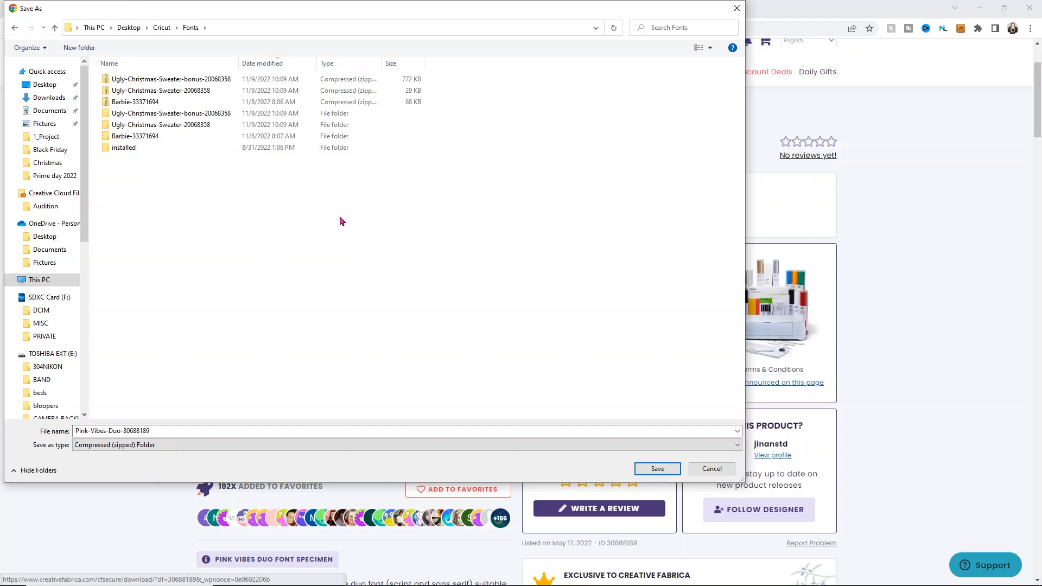
{"action": "left_click", "coordinate": [659, 468]}
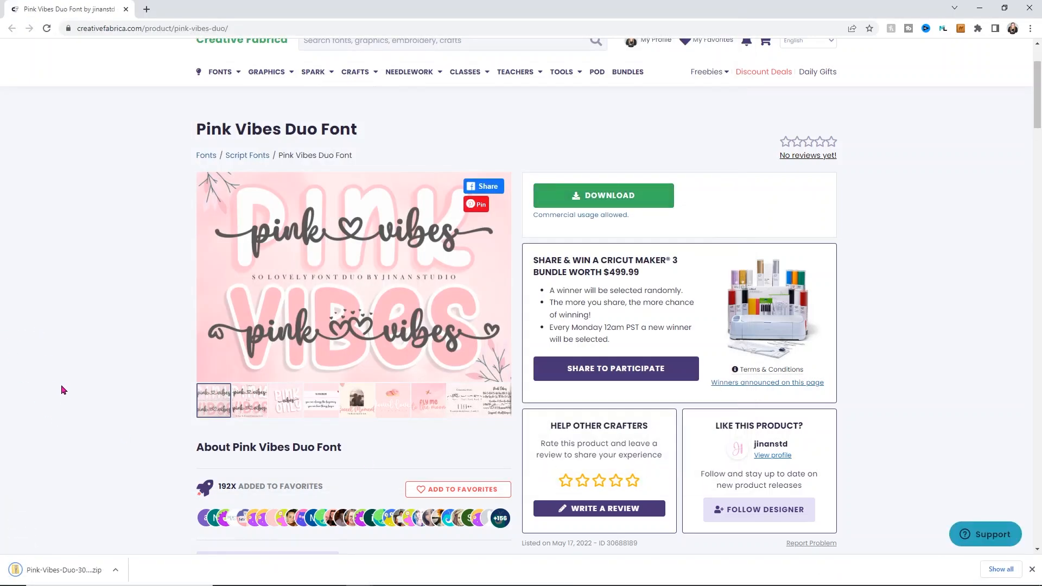
Step: Open the downloaded zip and extract all its files into the Pink-Vibes-Duo-30688189 folder, closing the zip window
{"action": "left_click", "coordinate": [75, 570]}
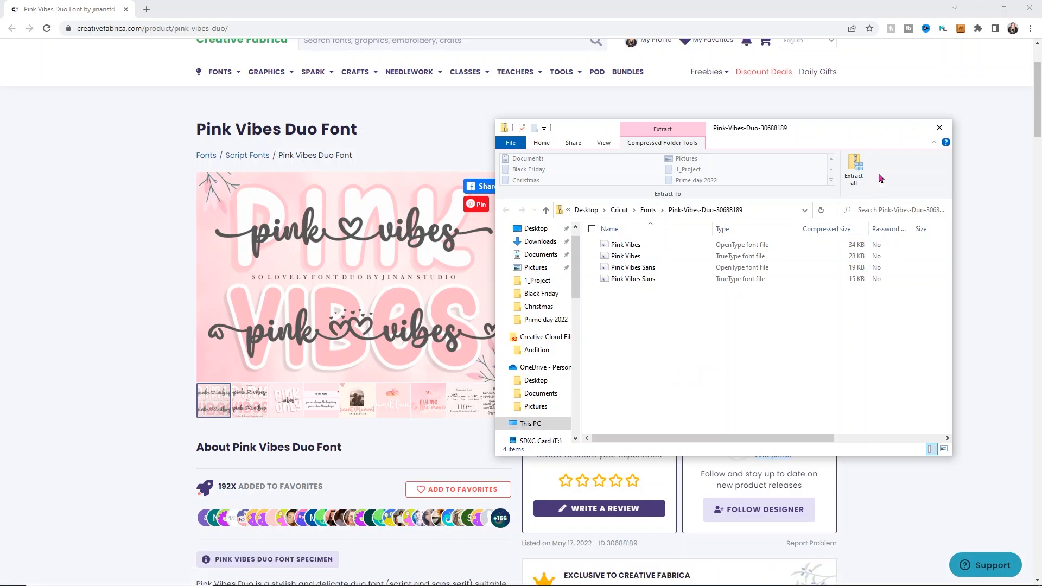
{"action": "left_click", "coordinate": [861, 173]}
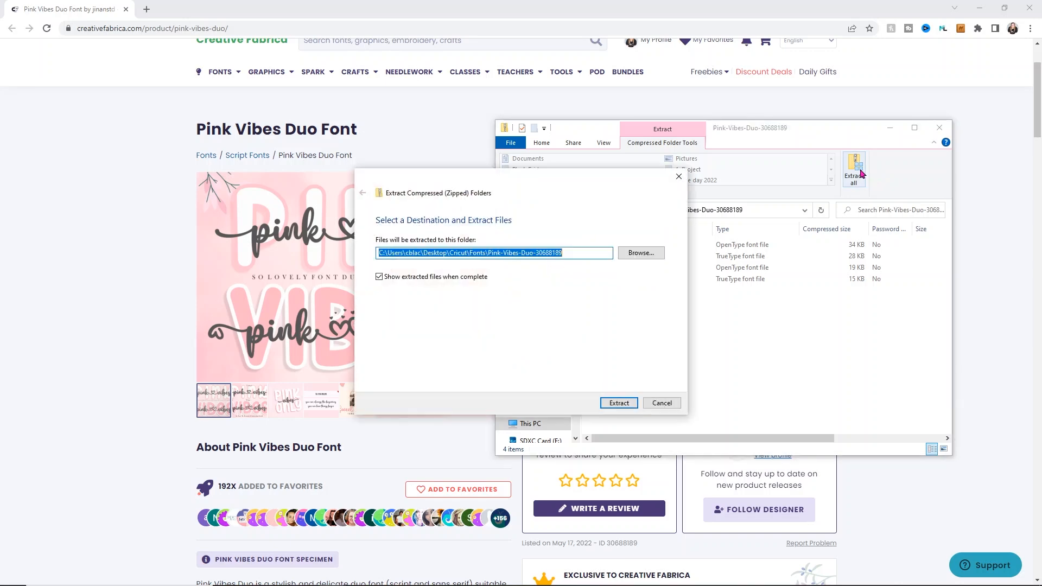
{"action": "left_click", "coordinate": [618, 404]}
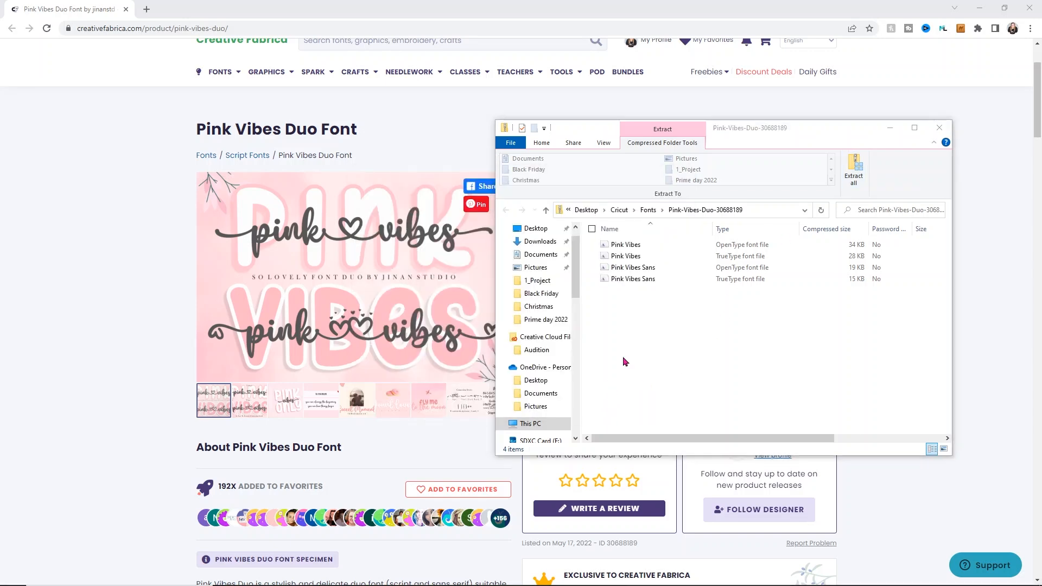
{"action": "left_click_drag", "start_coordinate": [743, 147], "coordinate": [660, 201]}
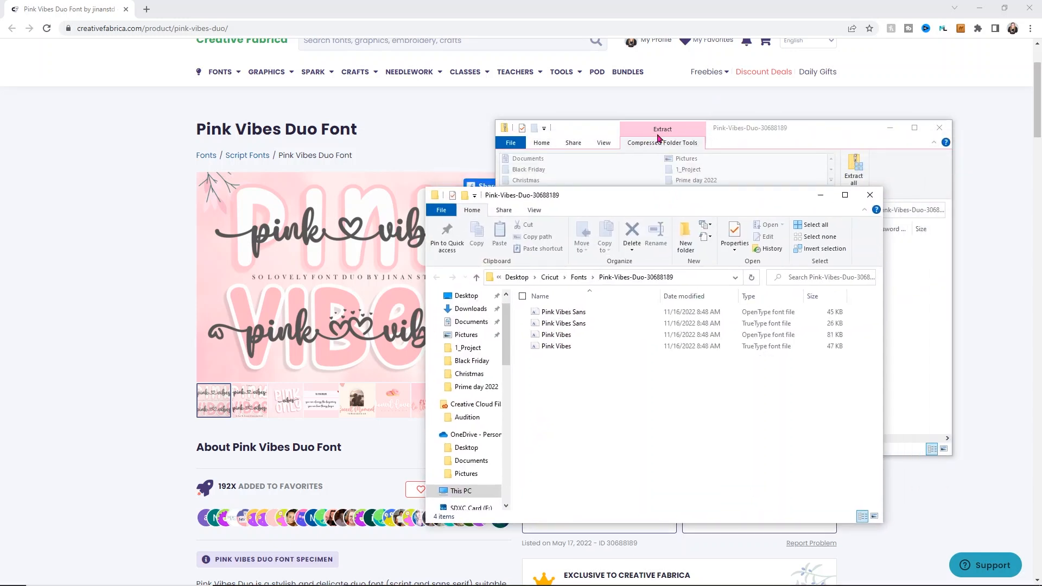
{"action": "left_click", "coordinate": [938, 129]}
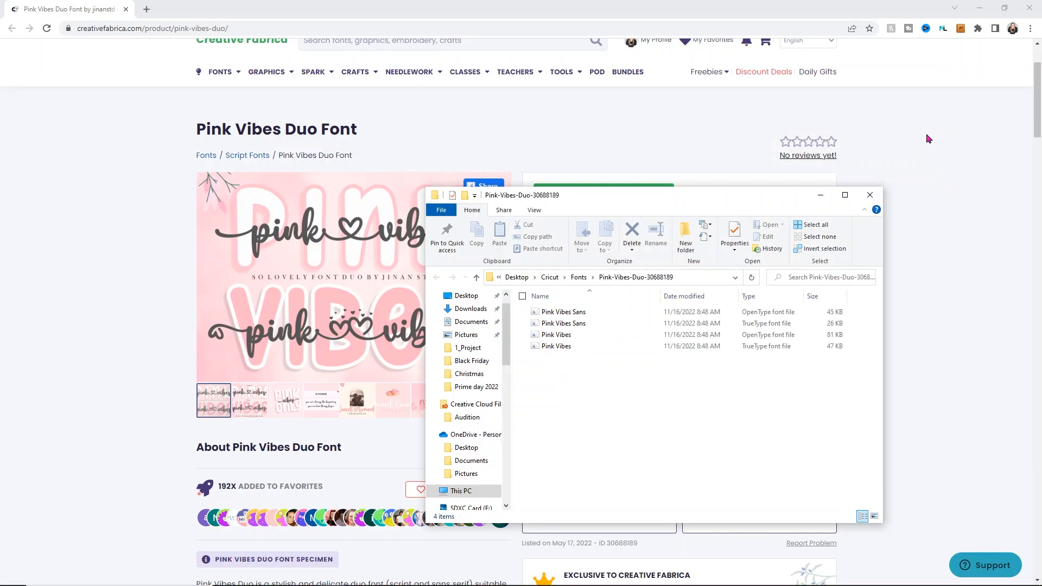
Step: Select the OpenType files of Pink Vibes Sans and Pink Vibes and install them for all users
{"action": "left_click", "coordinate": [579, 314]}
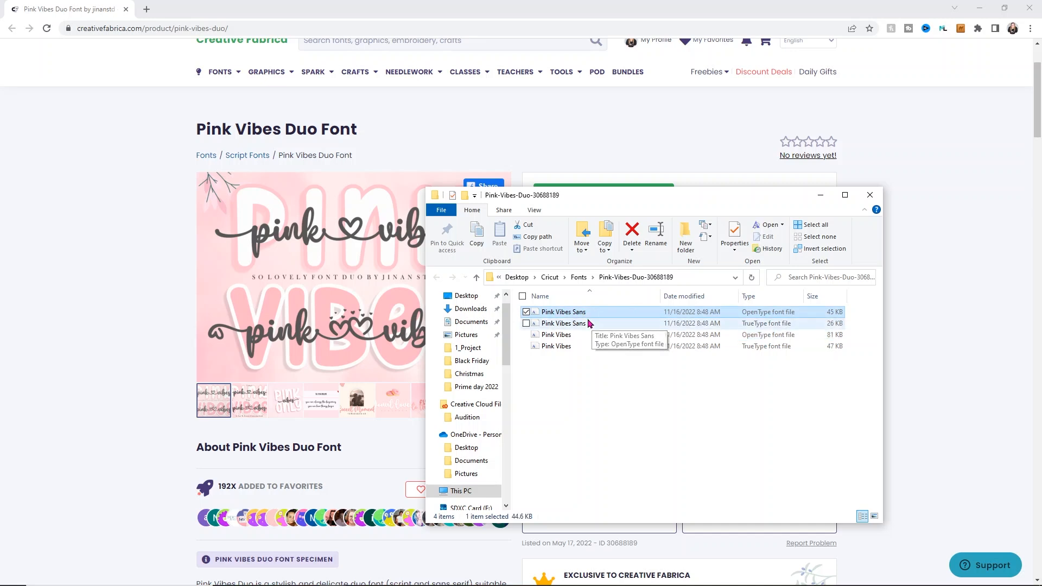
{"action": "left_click", "coordinate": [577, 338], "text": "ctrl"}
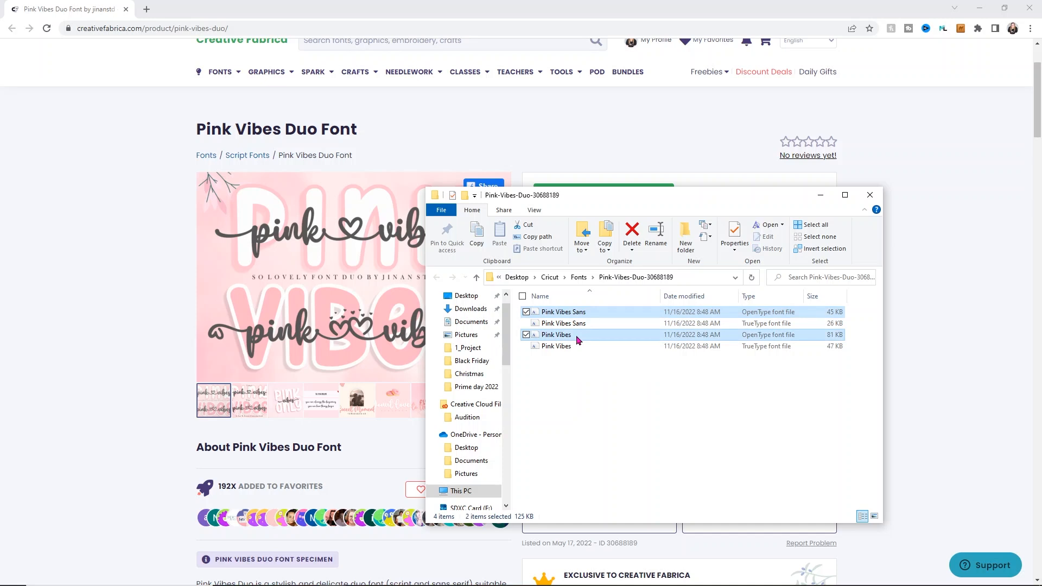
{"action": "right_click", "coordinate": [578, 340]}
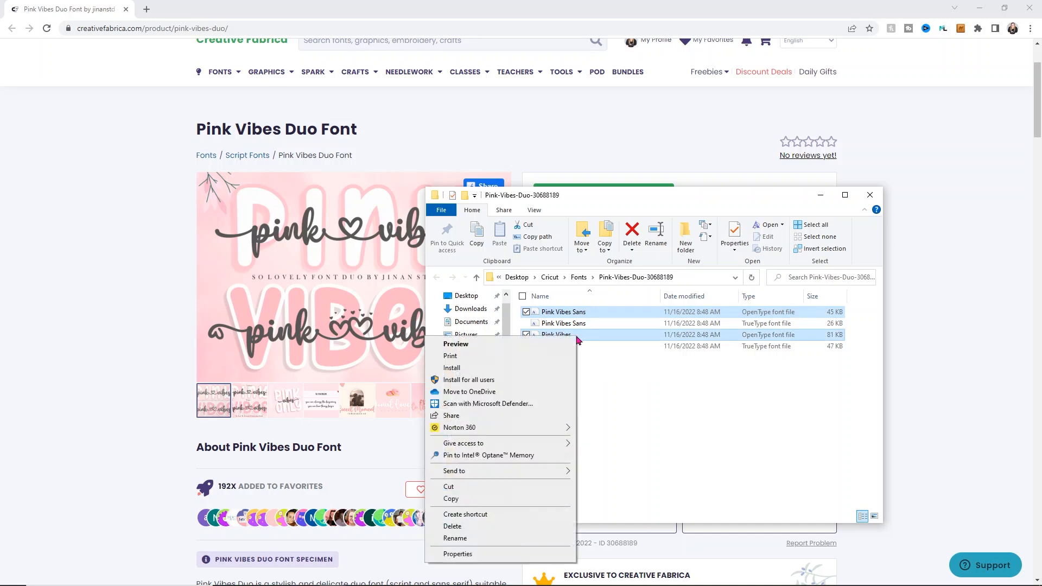
{"action": "left_click", "coordinate": [510, 378]}
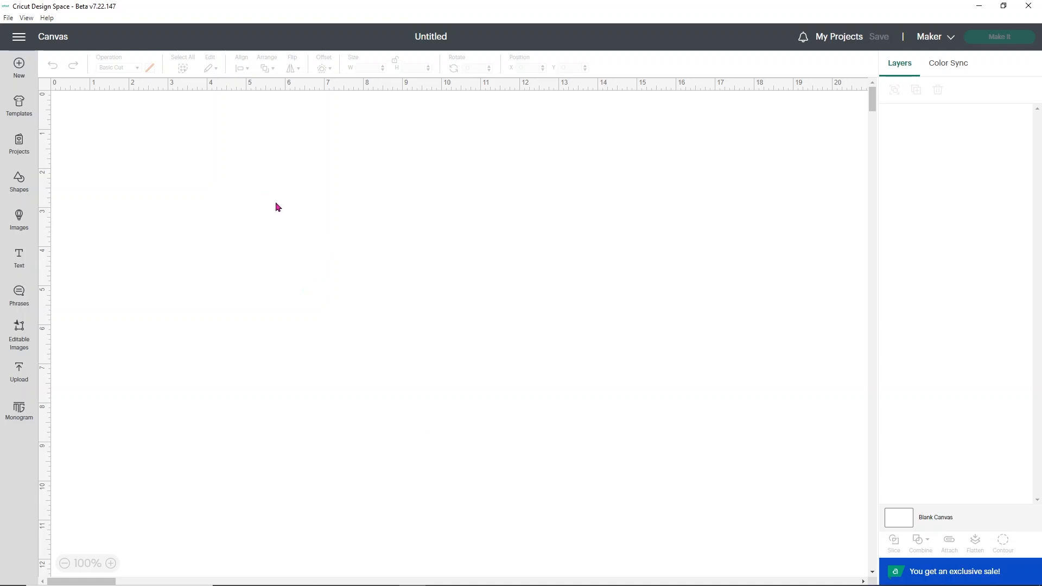
Step: Switch to Cricut Design Space and add a text box reading "Merry" and "Bright" on two lines
{"action": "left_click", "coordinate": [20, 255]}
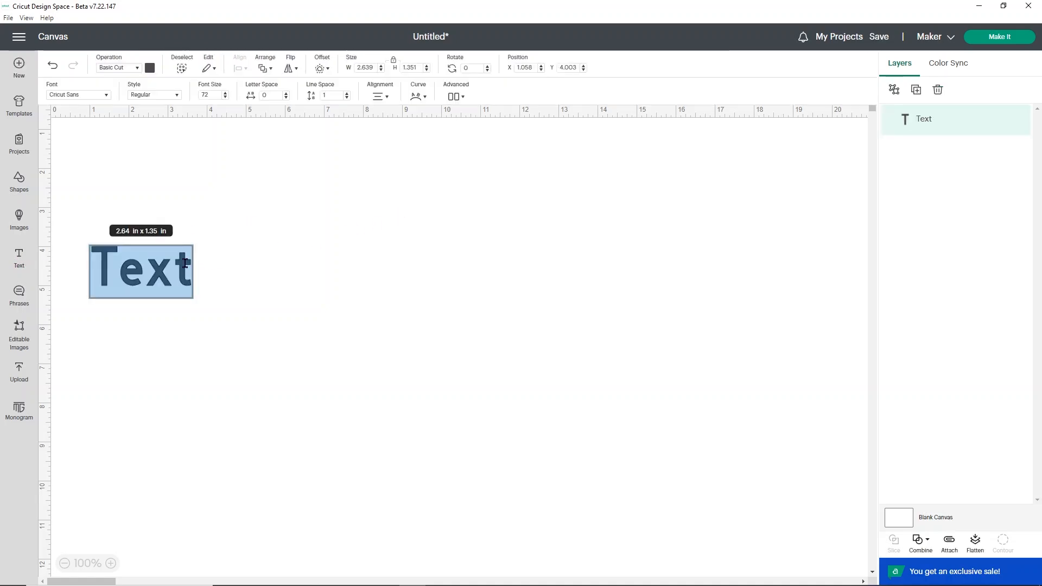
{"action": "type", "text": "Merry"}
{"action": "key", "text": "Return"}
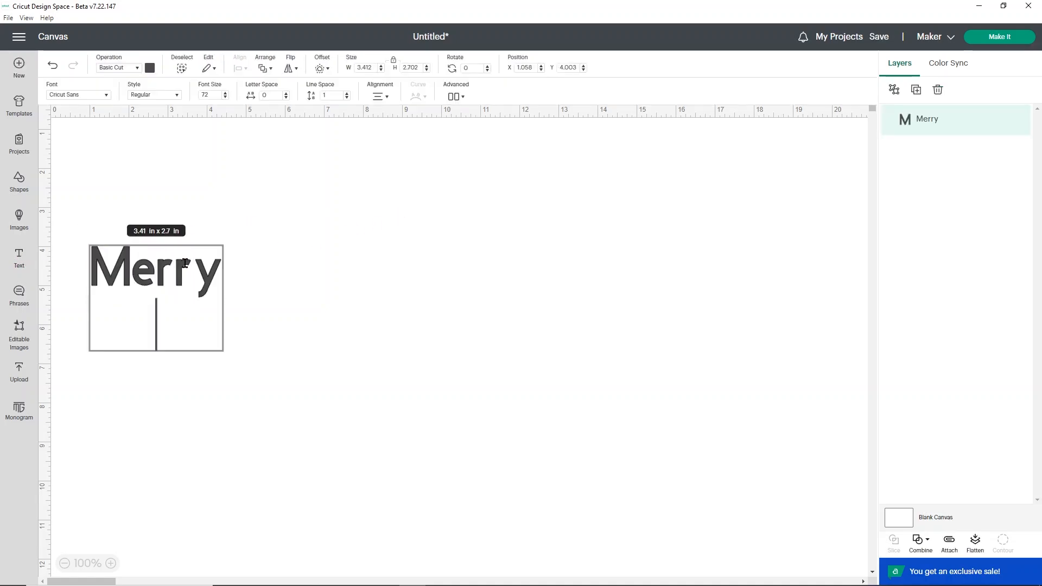
{"action": "type", "text": "Bright"}
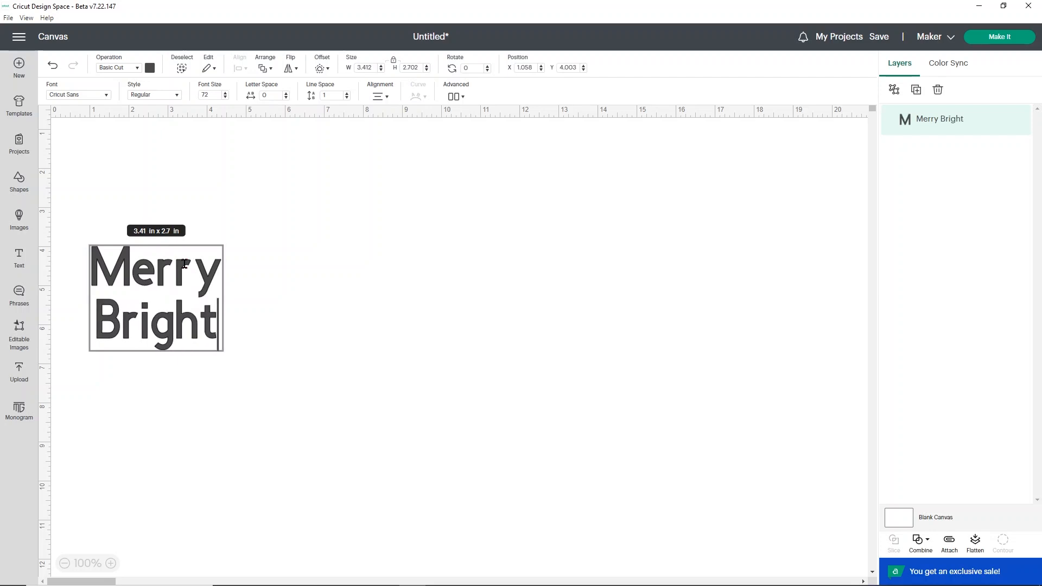
Step: Change the Merry Bright text's font to the system font Pink Vibes Sans, found by searching "pink"
{"action": "left_click", "coordinate": [105, 97]}
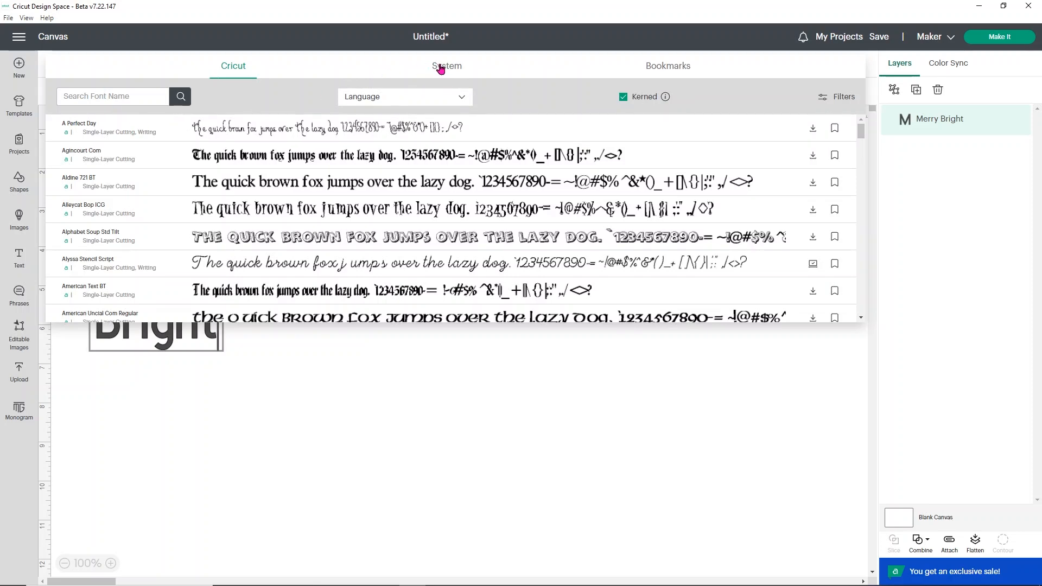
{"action": "left_click", "coordinate": [440, 68]}
{"action": "left_click", "coordinate": [100, 96]}
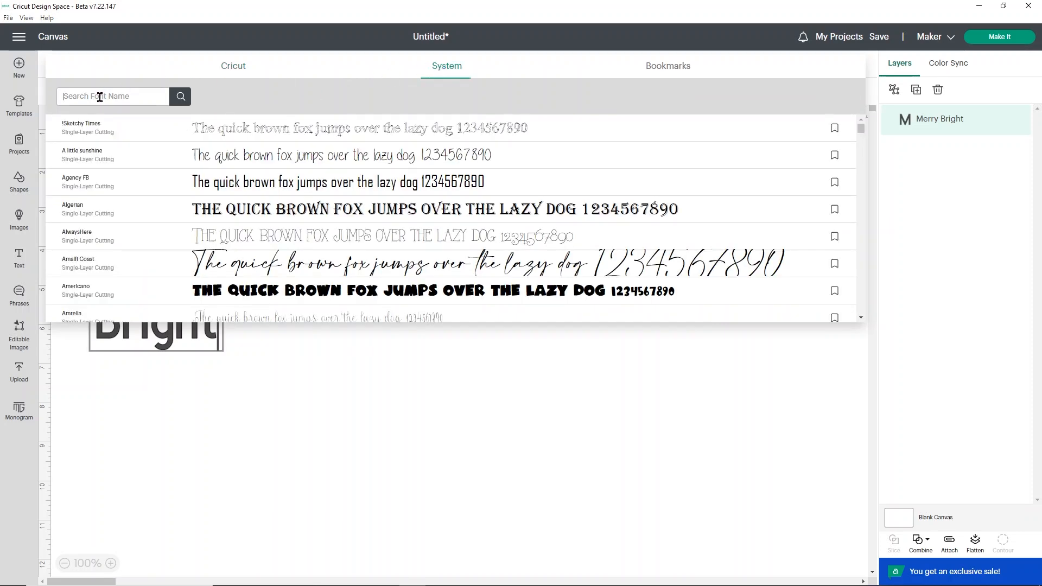
{"action": "type", "text": "pink"}
{"action": "key", "text": "Return"}
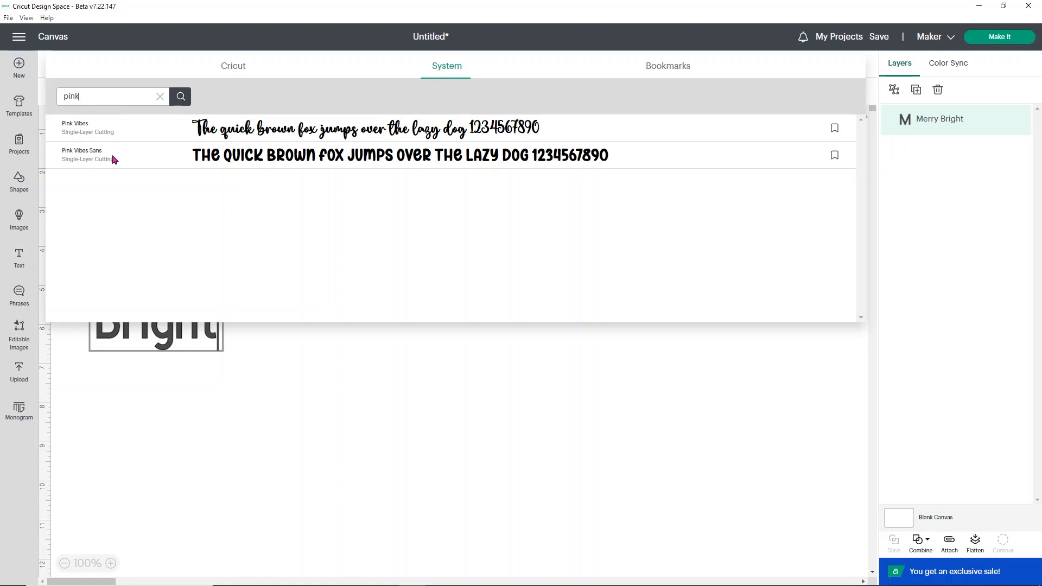
{"action": "left_click", "coordinate": [282, 157]}
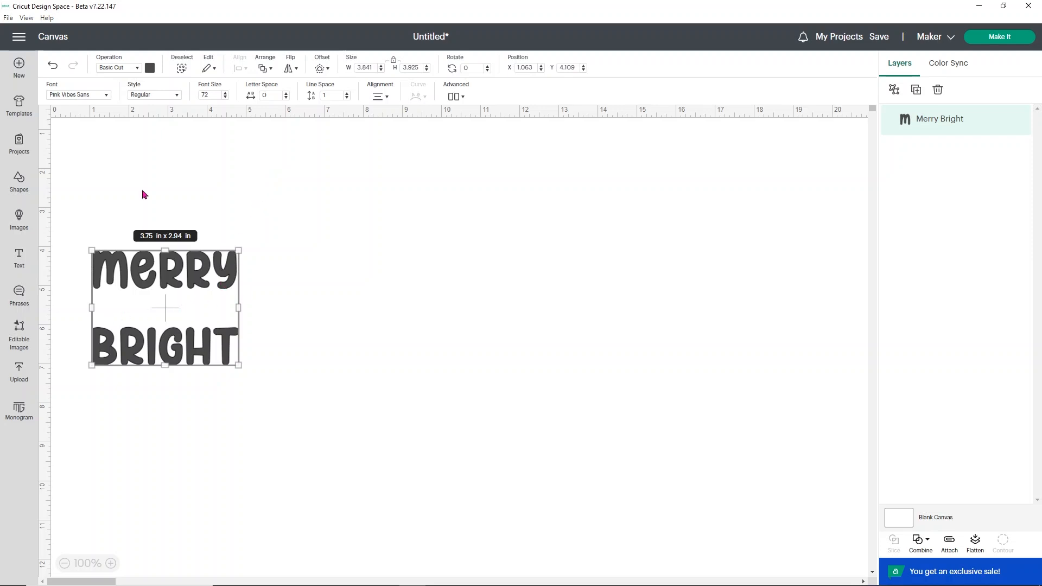
Step: Add a second text box reading "and" and move it to the right of the Merry Bright text
{"action": "left_click", "coordinate": [20, 258]}
{"action": "type", "text": "and"}
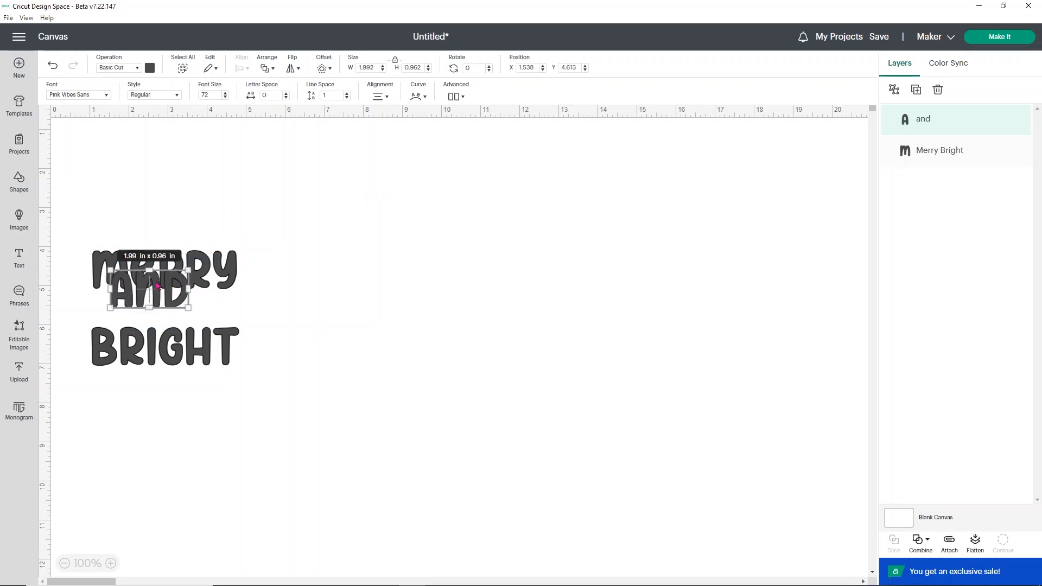
{"action": "left_click_drag", "start_coordinate": [158, 273], "coordinate": [395, 253]}
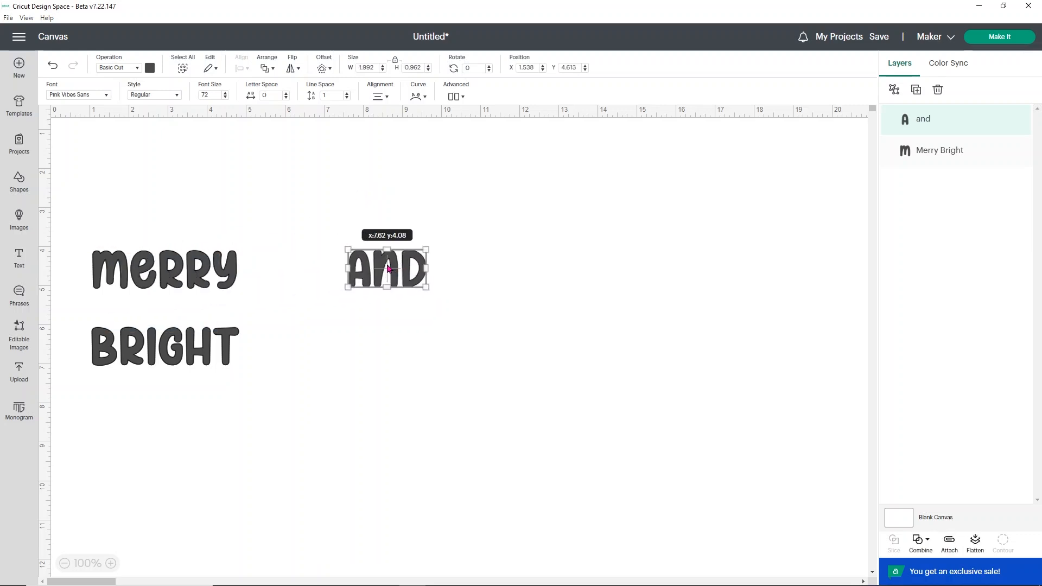
Step: Change the "and" text's font to the system font Pink Vibes
{"action": "left_click", "coordinate": [105, 95]}
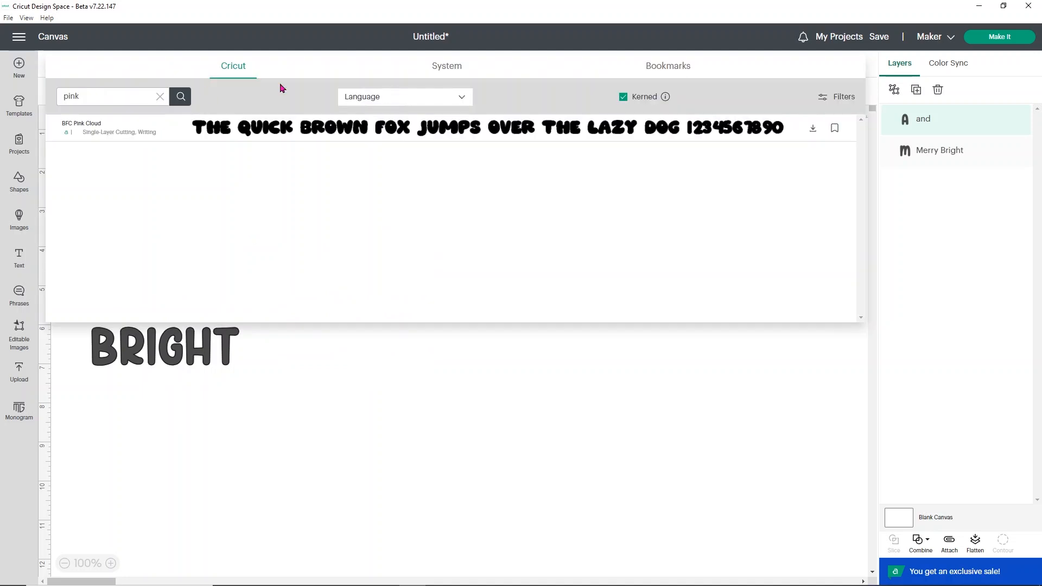
{"action": "left_click", "coordinate": [447, 68]}
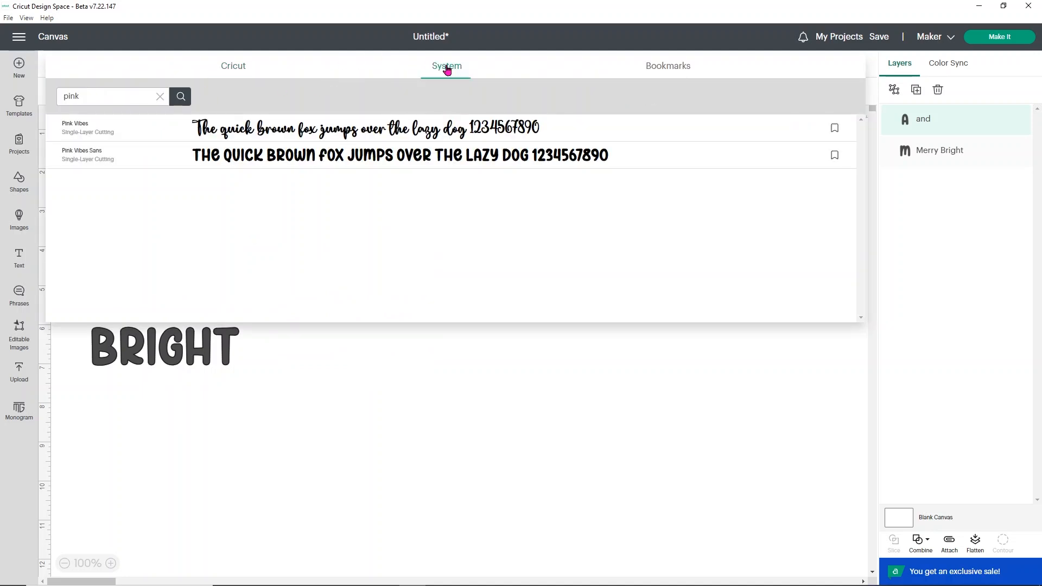
{"action": "left_click", "coordinate": [249, 137]}
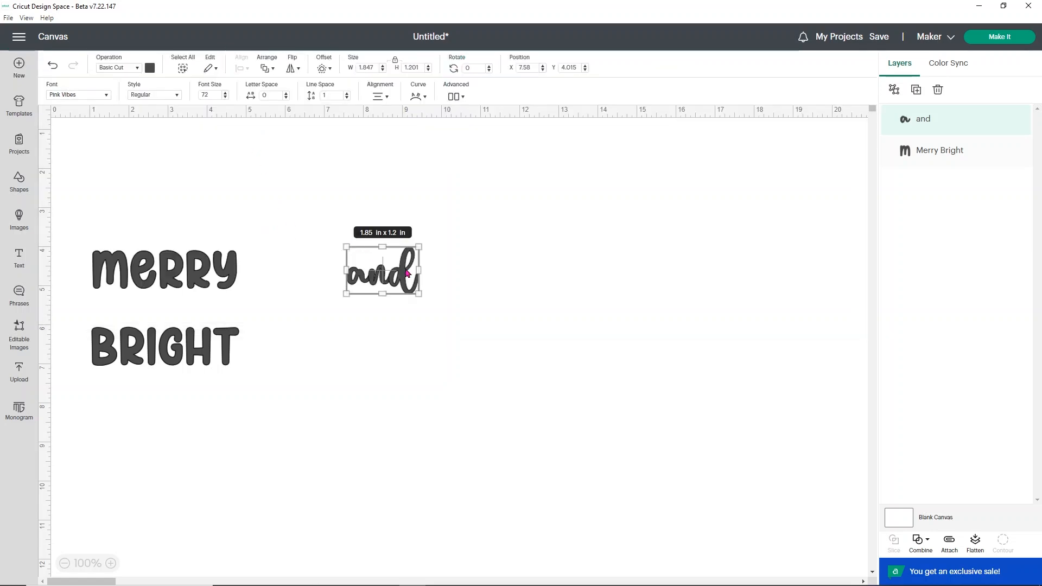
{"action": "double_click", "coordinate": [414, 273]}
{"action": "left_click", "coordinate": [415, 274]}
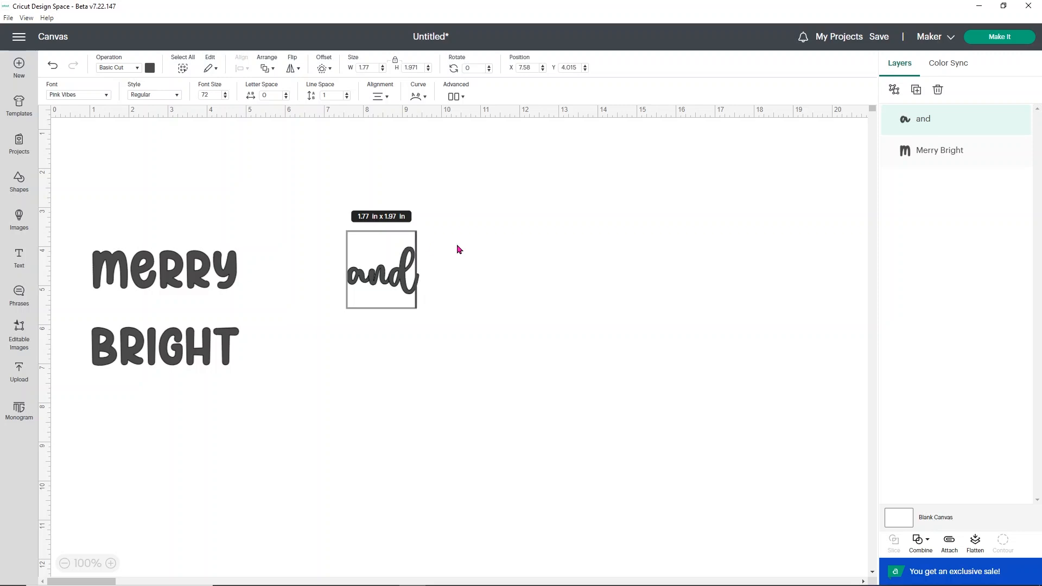
{"action": "type", "text": "}"}
{"action": "key", "text": "BackSpace"}
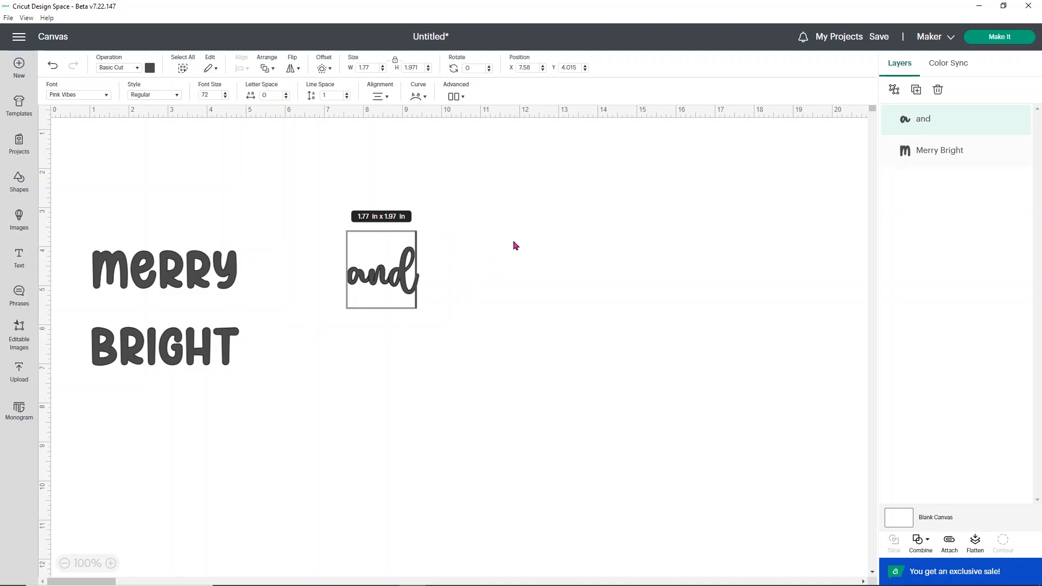
Step: Switch to MainType, locate the Pink Vibes font and browse its Basic Latin character map to examine its glyphs
{"action": "left_click", "coordinate": [982, 7]}
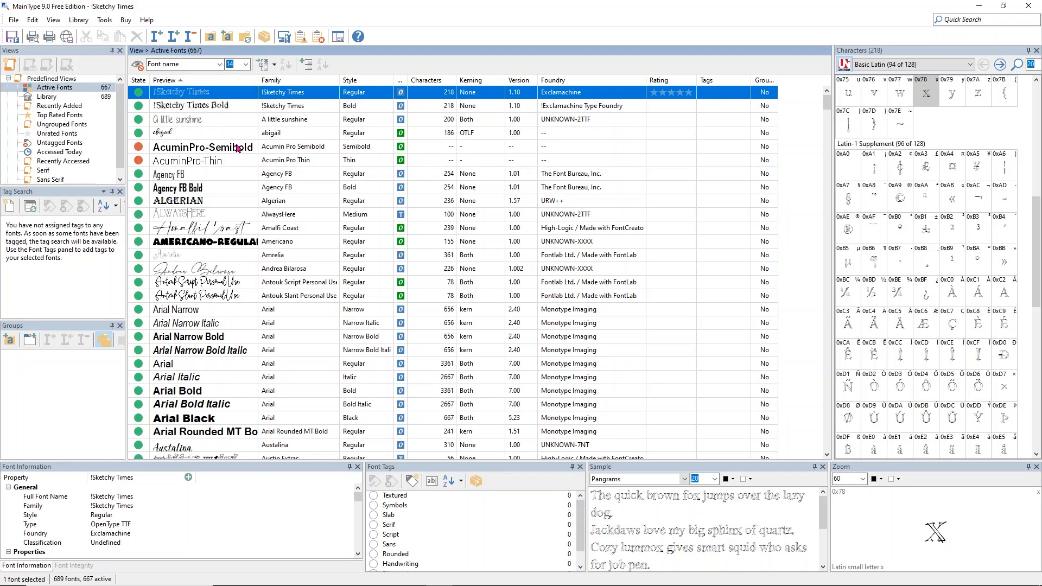
{"action": "scroll", "coordinate": [247, 156], "scroll_direction": "down", "scroll_amount": 20}
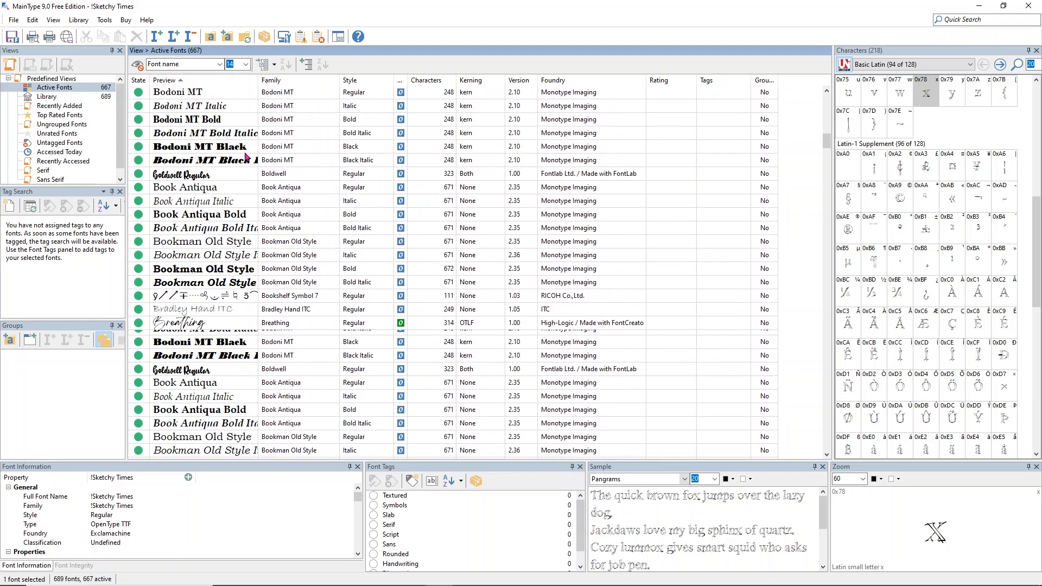
{"action": "scroll", "coordinate": [247, 157], "scroll_direction": "down", "scroll_amount": 20}
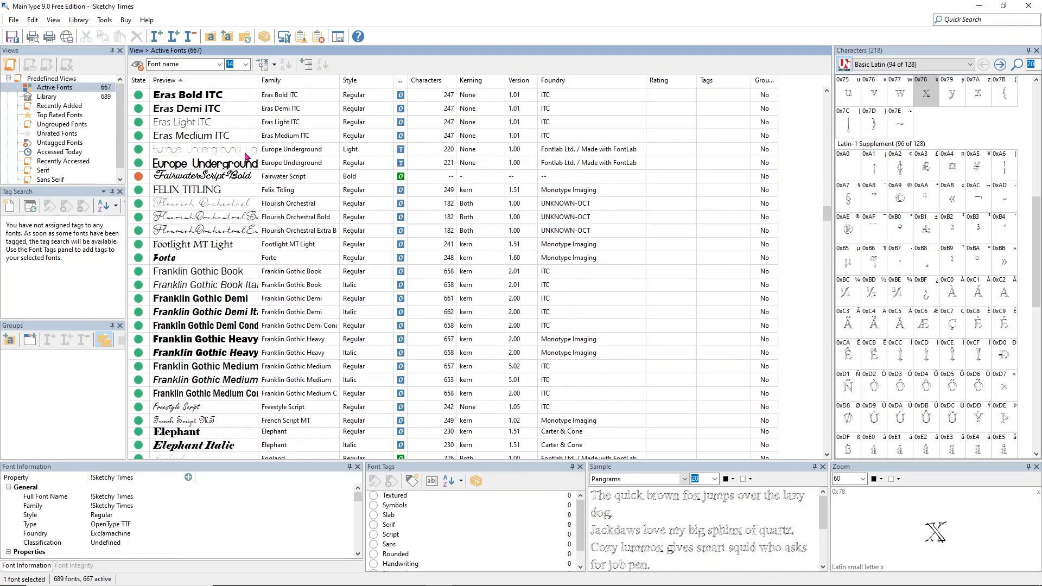
{"action": "scroll", "coordinate": [242, 173], "scroll_direction": "down", "scroll_amount": 20}
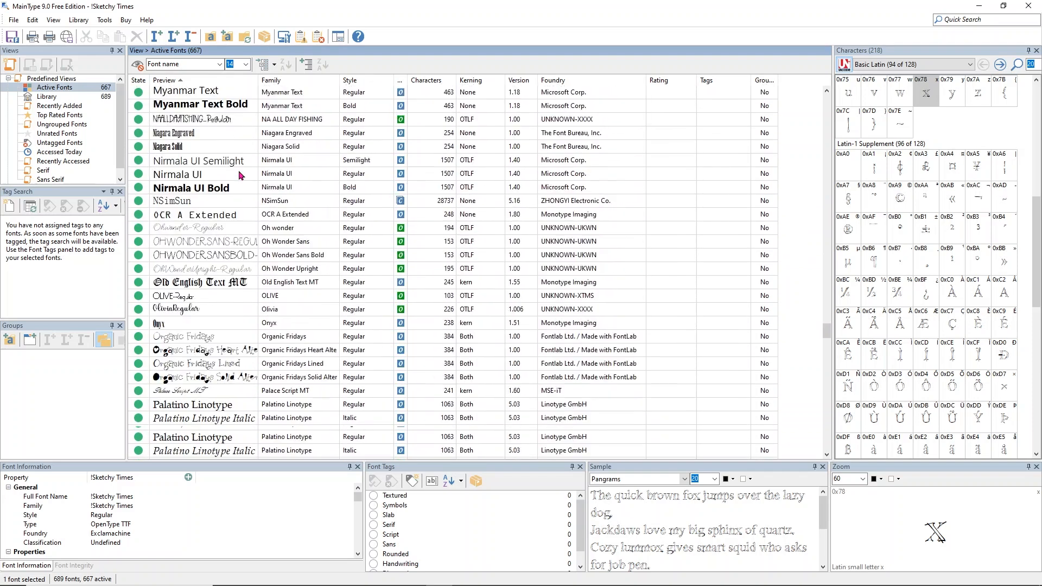
{"action": "scroll", "coordinate": [240, 175], "scroll_direction": "down", "scroll_amount": 2}
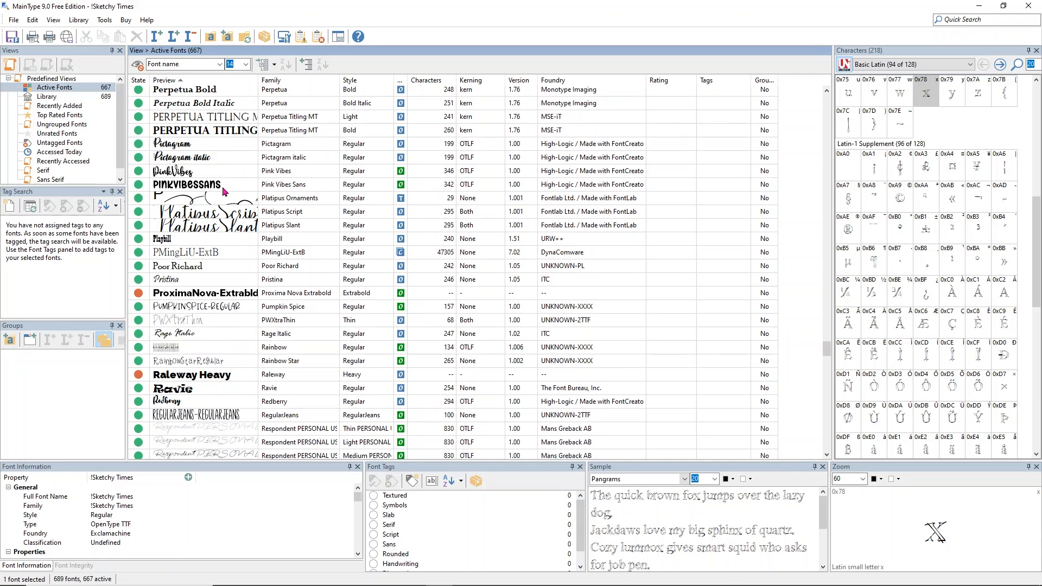
{"action": "left_click", "coordinate": [195, 173]}
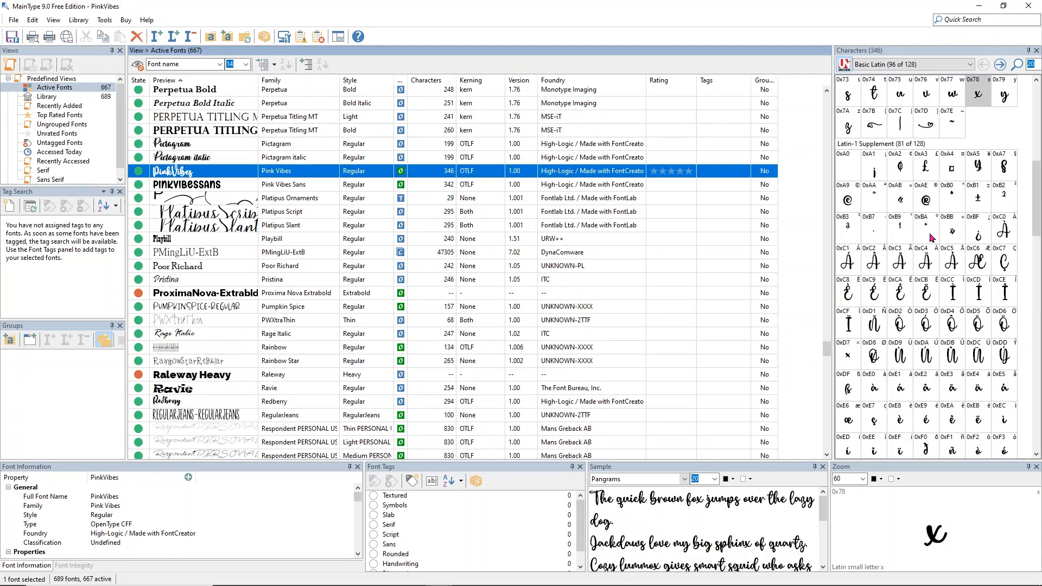
{"action": "left_click", "coordinate": [971, 65]}
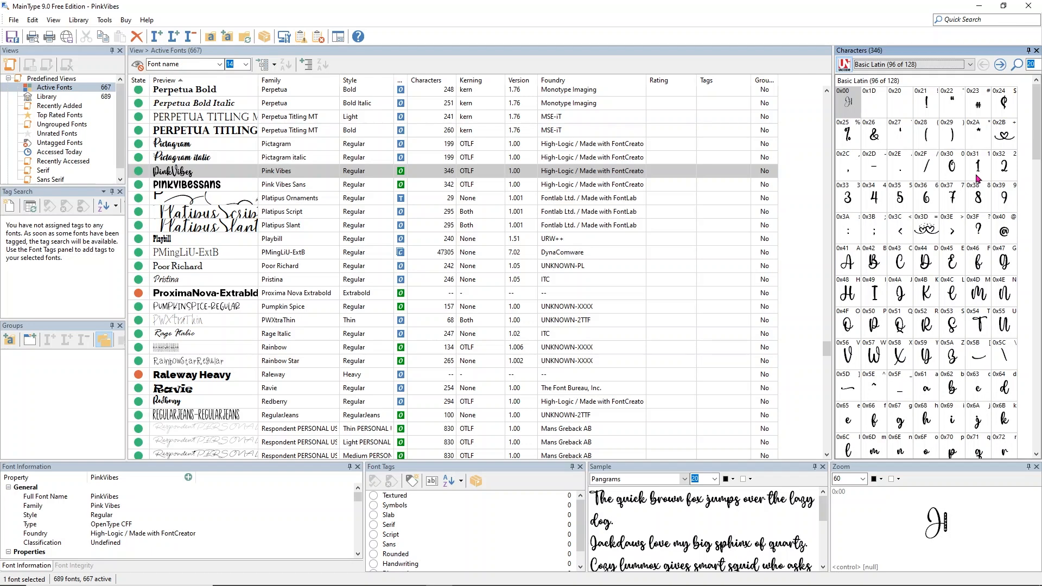
Step: Browse the Pink Vibes glyph map, inspecting the special swash and heart characters in the Basic Latin and later ranges
{"action": "left_click", "coordinate": [921, 109]}
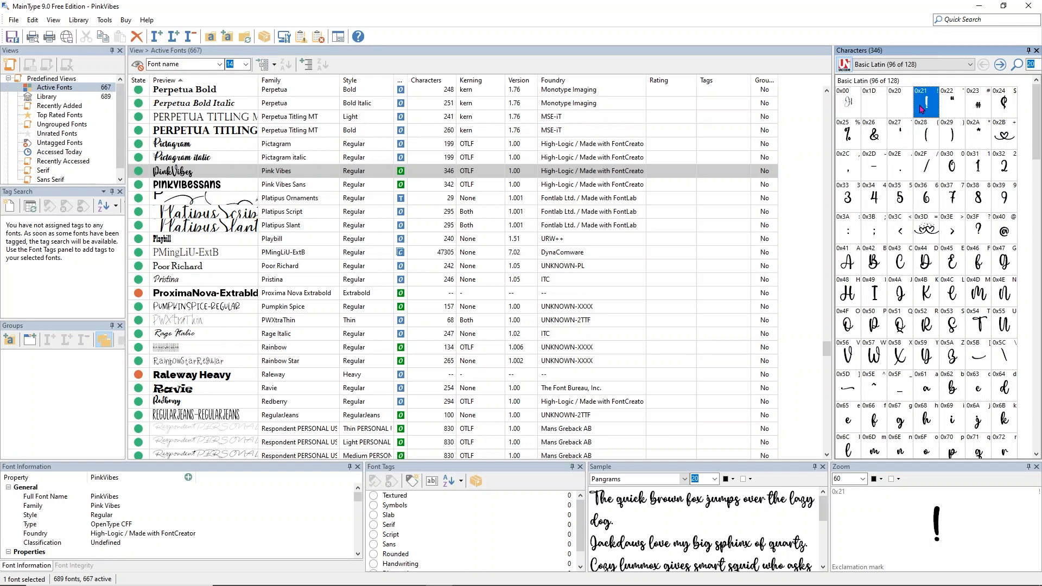
{"action": "left_click", "coordinate": [924, 237]}
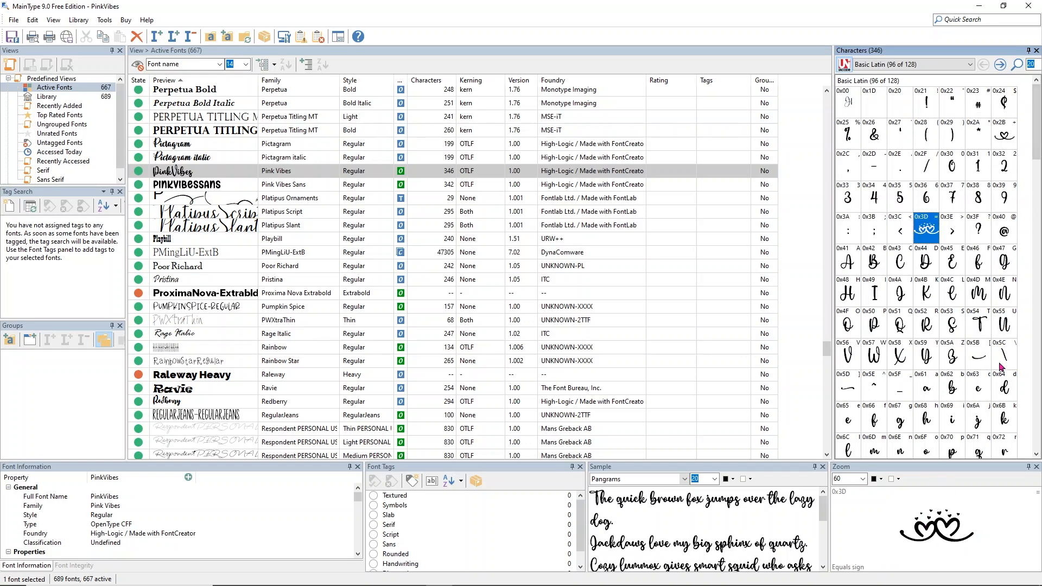
{"action": "left_click", "coordinate": [1003, 361]}
{"action": "left_click", "coordinate": [980, 367]}
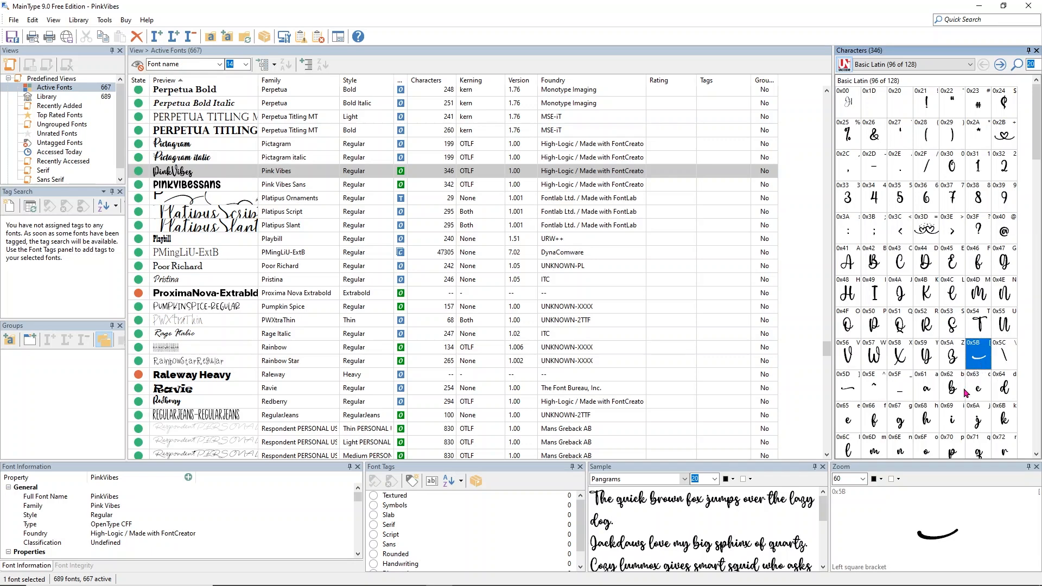
{"action": "left_click", "coordinate": [855, 390]}
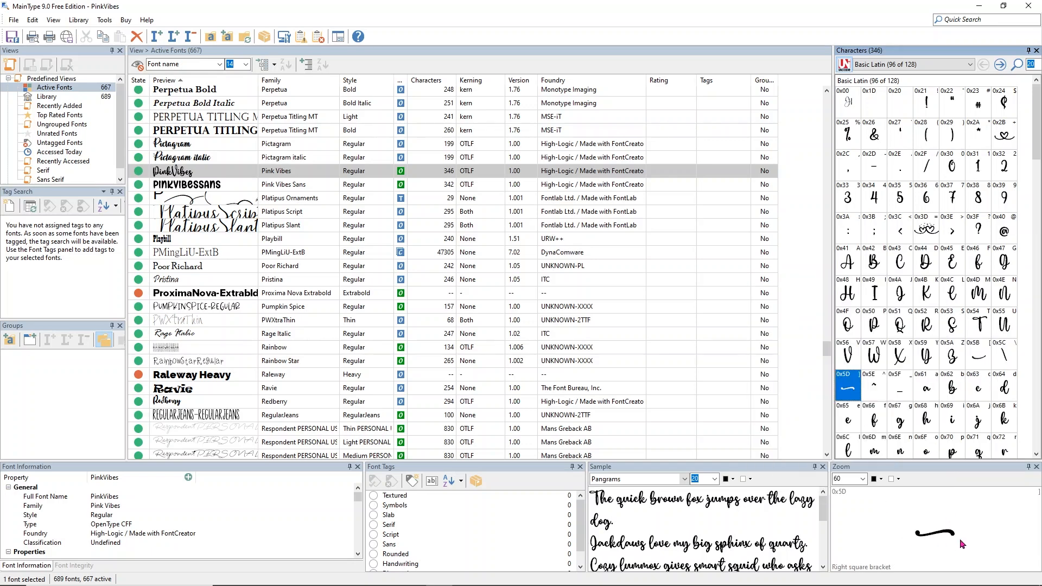
{"action": "scroll", "coordinate": [977, 330], "scroll_direction": "down", "scroll_amount": 3}
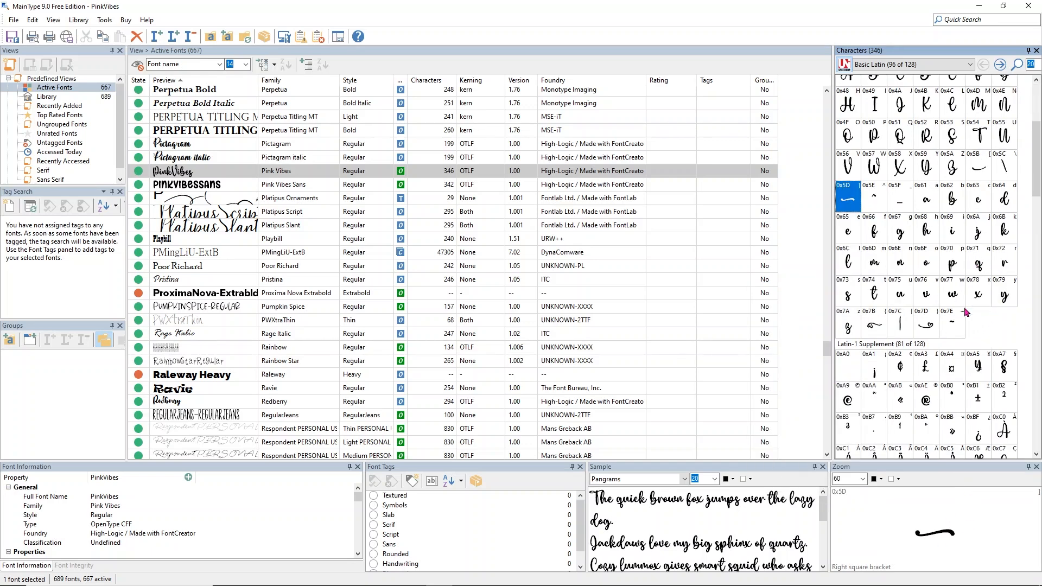
{"action": "left_click", "coordinate": [927, 328]}
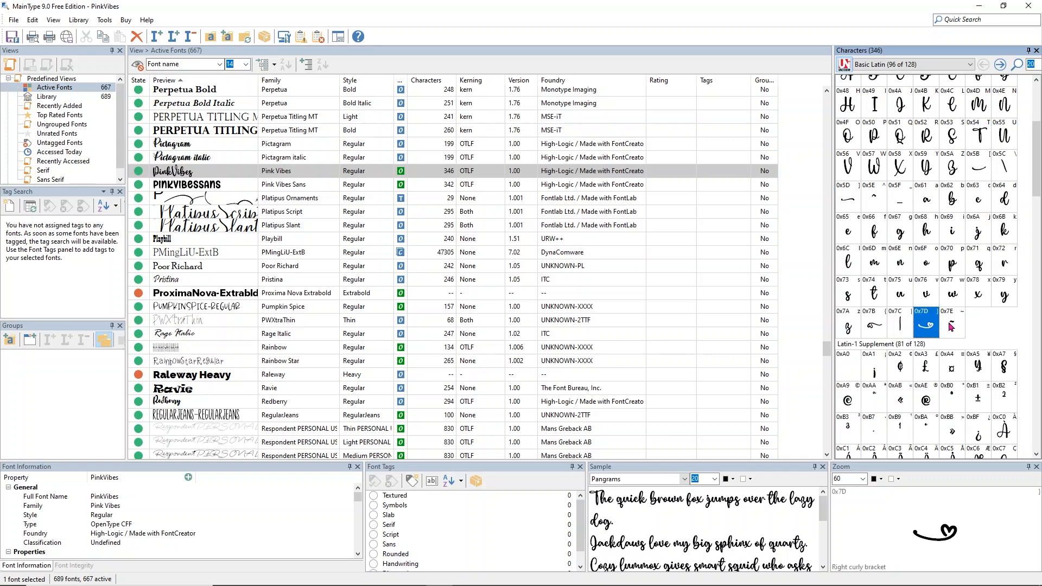
{"action": "scroll", "coordinate": [1005, 320], "scroll_direction": "down", "scroll_amount": 8}
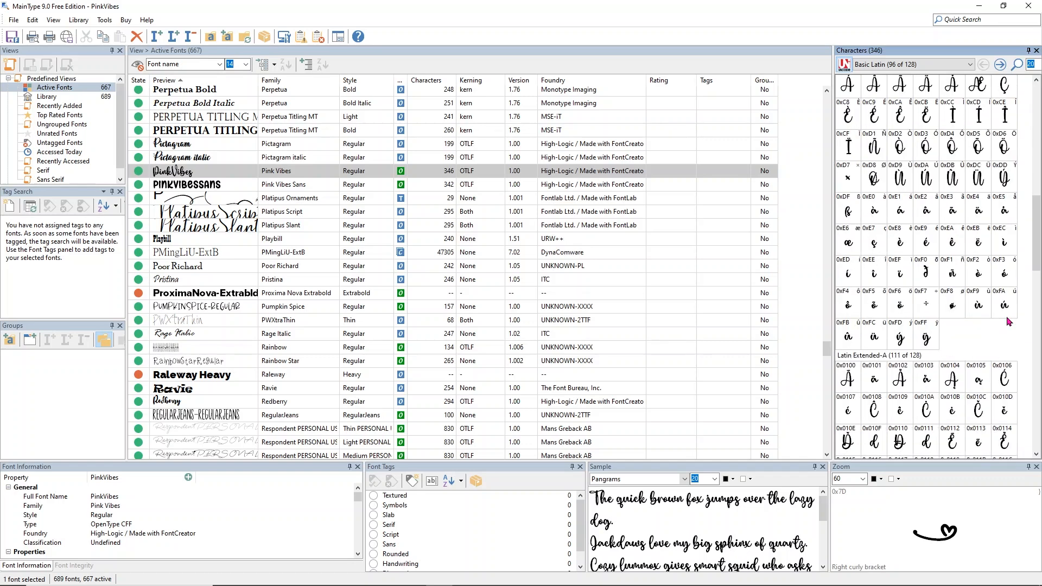
{"action": "scroll", "coordinate": [1006, 320], "scroll_direction": "down", "scroll_amount": 5}
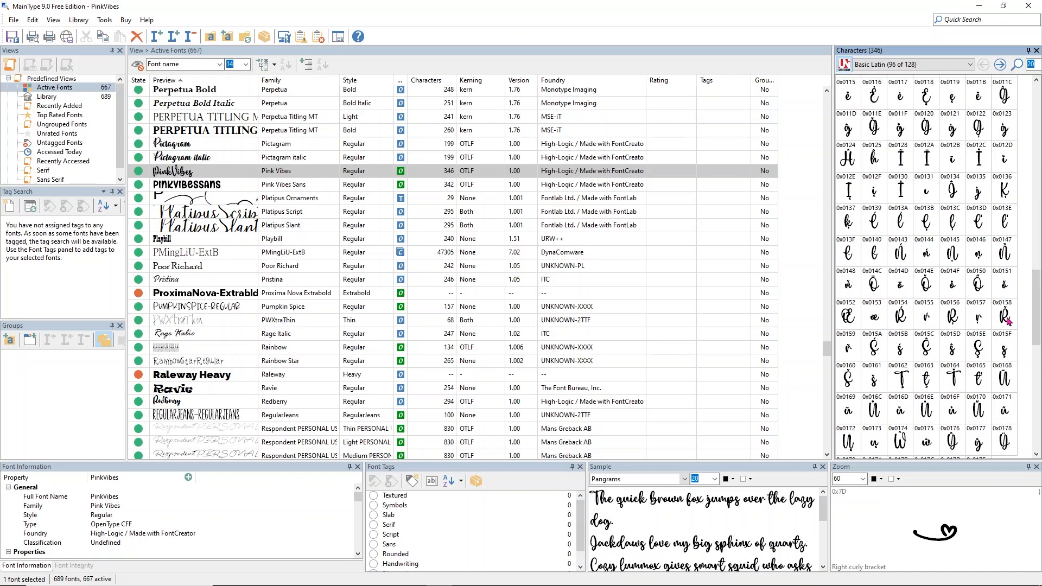
{"action": "scroll", "coordinate": [1007, 320], "scroll_direction": "down", "scroll_amount": 3}
{"action": "scroll", "coordinate": [1007, 315], "scroll_direction": "down", "scroll_amount": 5}
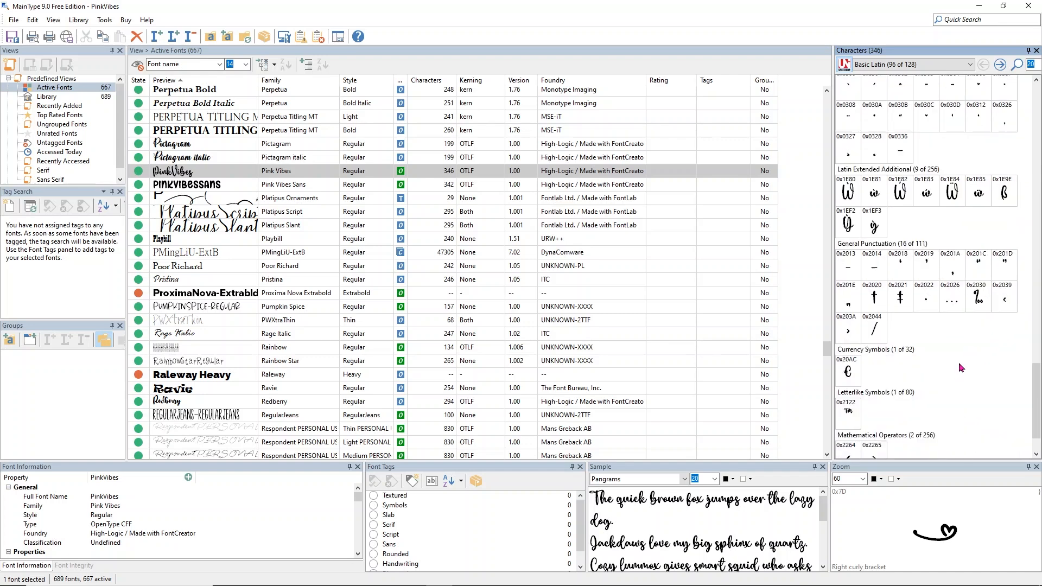
{"action": "scroll", "coordinate": [958, 368], "scroll_direction": "up", "scroll_amount": 5}
{"action": "scroll", "coordinate": [959, 362], "scroll_direction": "up", "scroll_amount": 3}
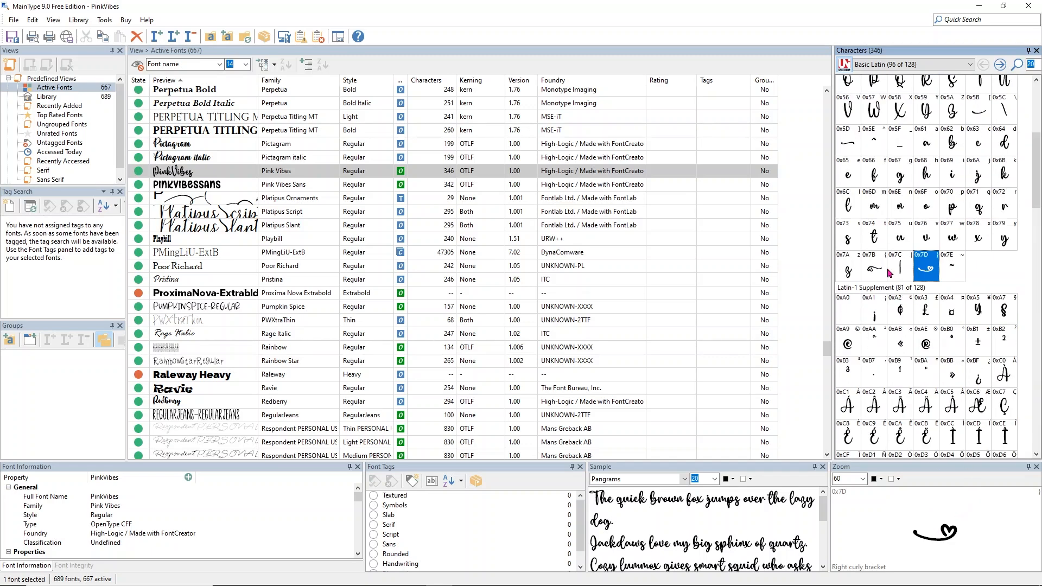
{"action": "scroll", "coordinate": [882, 217], "scroll_direction": "up", "scroll_amount": 3}
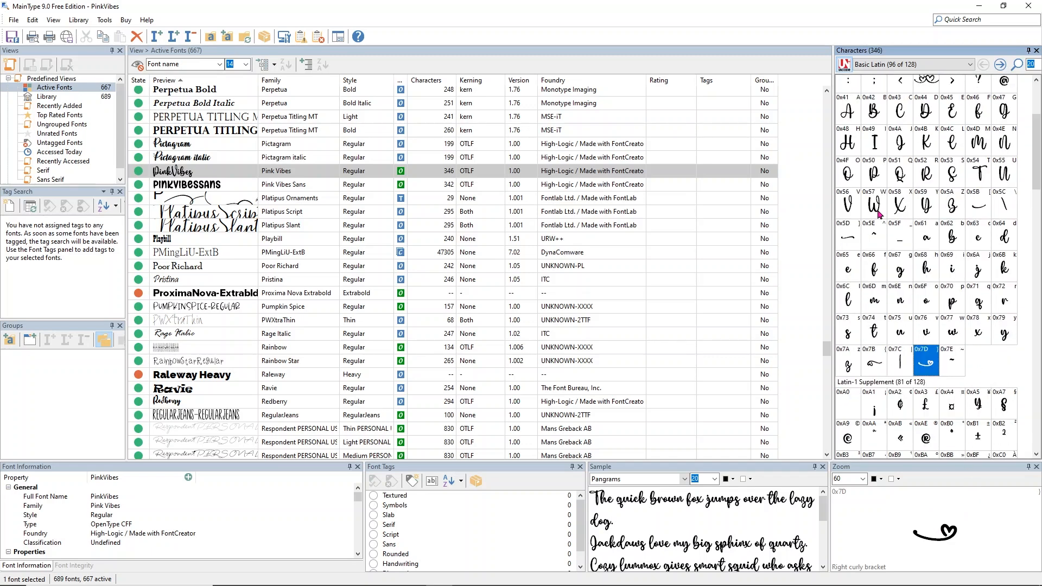
Step: Copy the Pink Vibes right square bracket swash glyph to the clipboard
{"action": "left_click", "coordinate": [848, 239]}
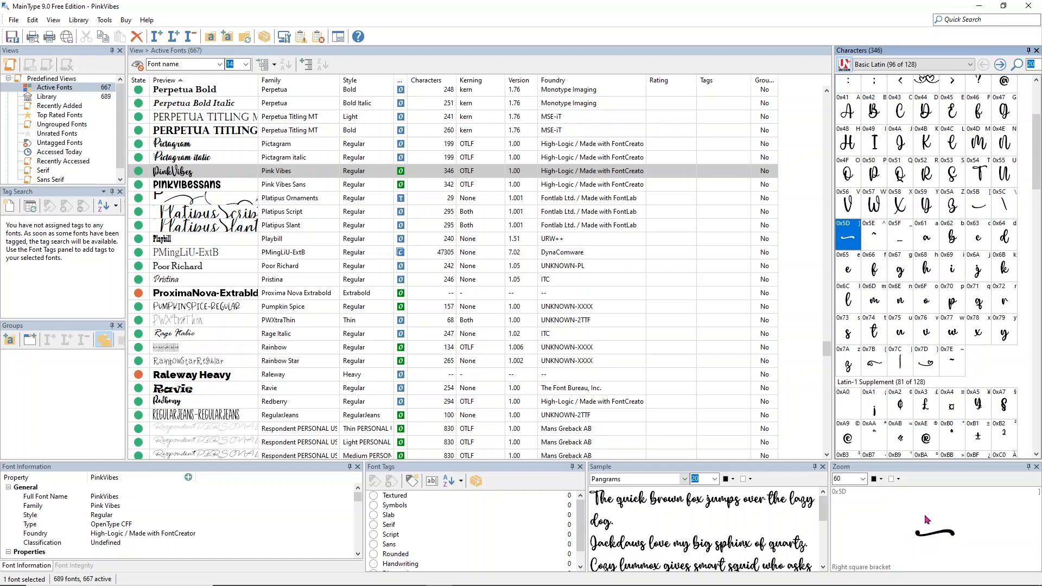
{"action": "right_click", "coordinate": [850, 235]}
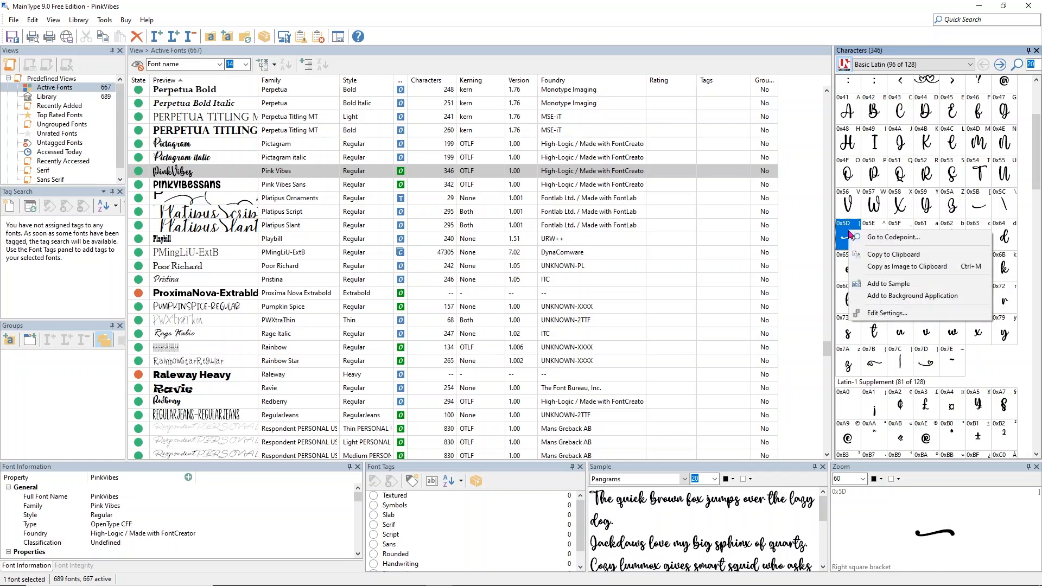
{"action": "left_click", "coordinate": [866, 256]}
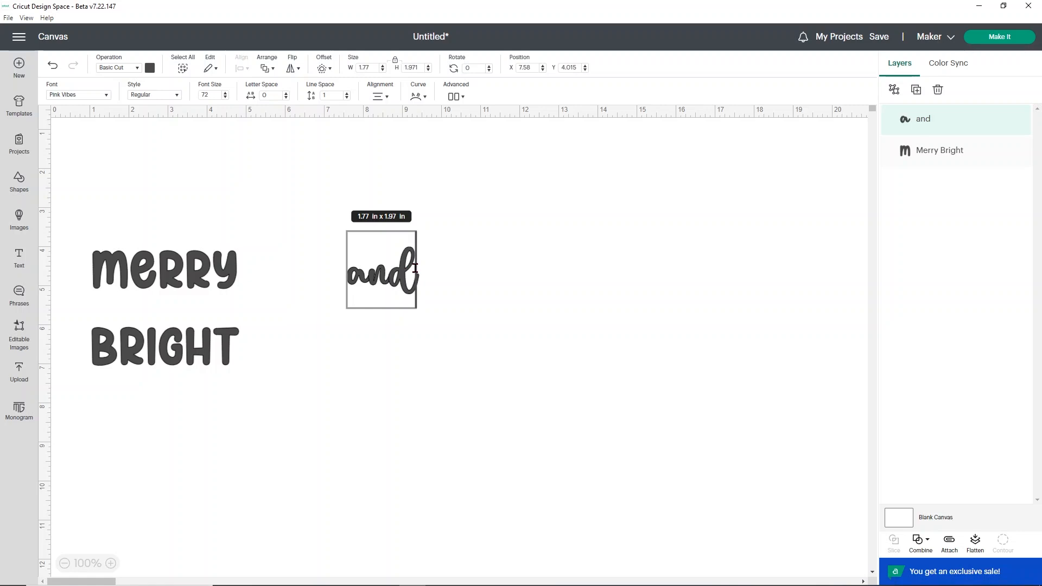
Step: Switch to Design Space and paste the swash glyph at both the end and the start of the "and" text
{"action": "right_click", "coordinate": [415, 269]}
{"action": "left_click", "coordinate": [429, 309]}
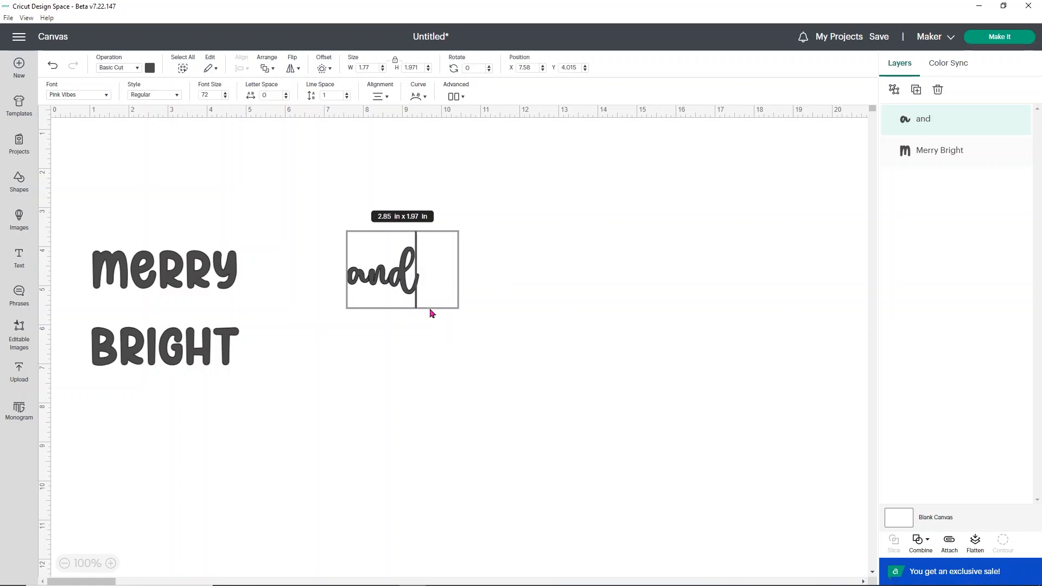
{"action": "right_click", "coordinate": [350, 278]}
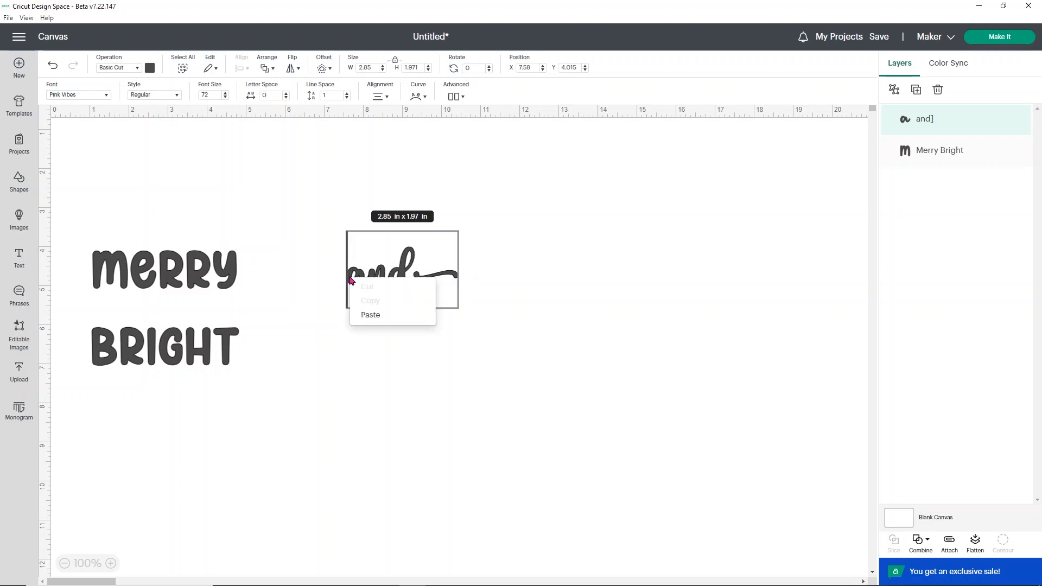
{"action": "left_click", "coordinate": [370, 315]}
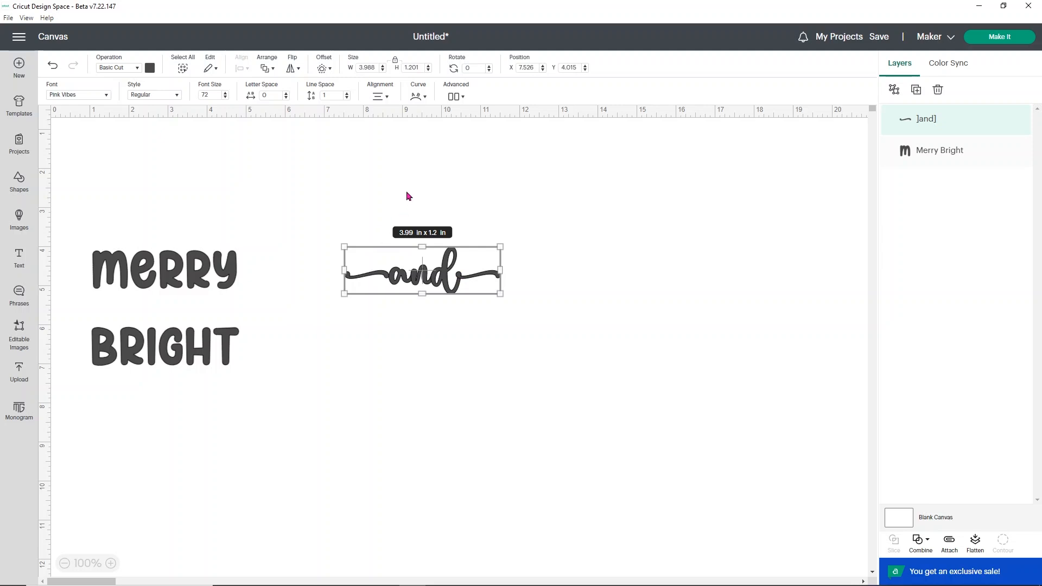
Step: Ungroup the "and" text into separate letter and swash layers
{"action": "left_click", "coordinate": [894, 91]}
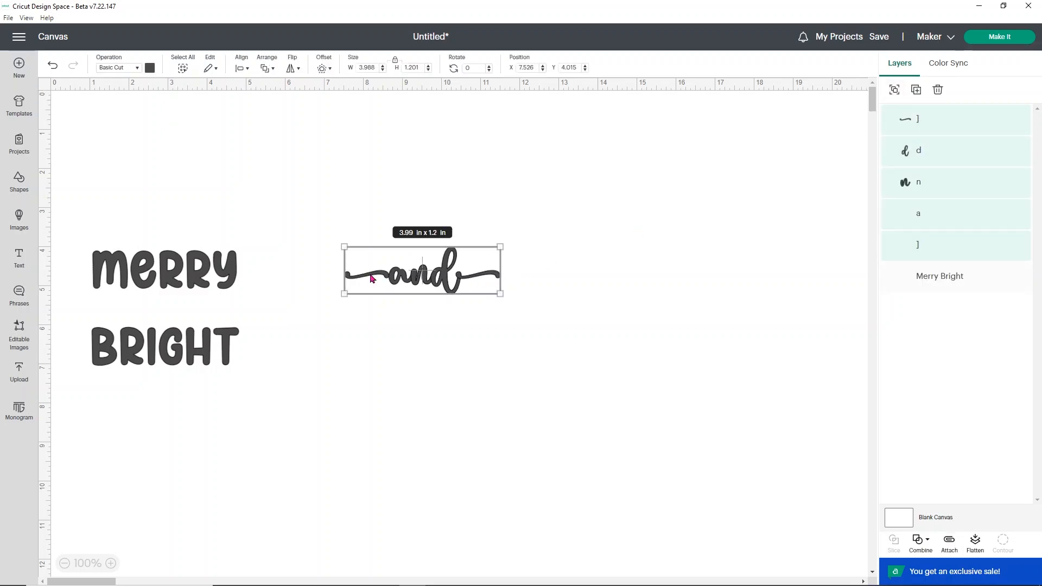
{"action": "left_click", "coordinate": [324, 318]}
{"action": "left_click", "coordinate": [365, 277]}
{"action": "left_click_drag", "start_coordinate": [365, 277], "coordinate": [366, 278]}
{"action": "left_click", "coordinate": [421, 308]}
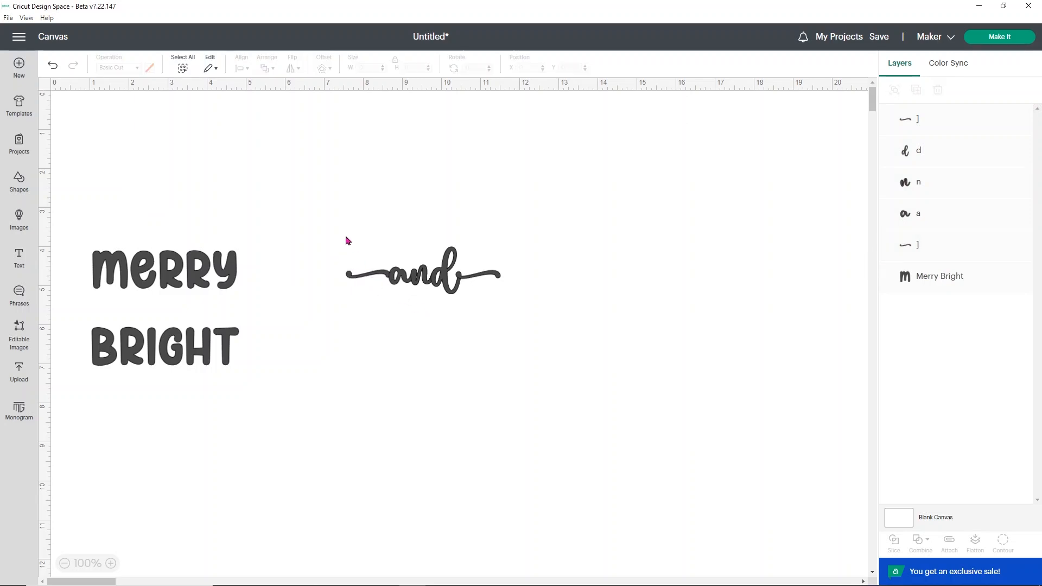
Step: Select all the "and" letters and swashes and unite them into one shape
{"action": "left_click_drag", "start_coordinate": [317, 235], "coordinate": [505, 317]}
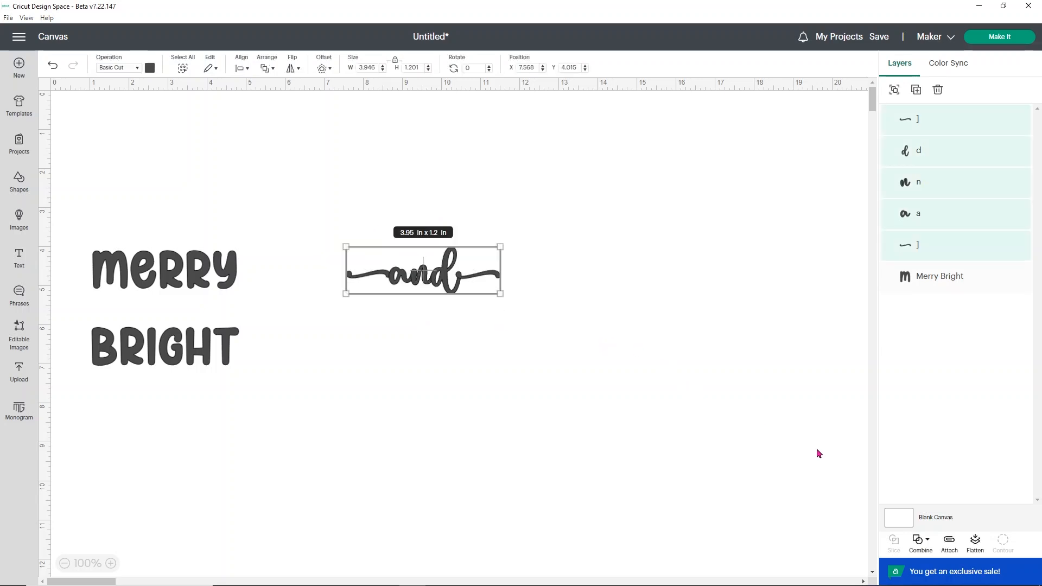
{"action": "left_click", "coordinate": [919, 541]}
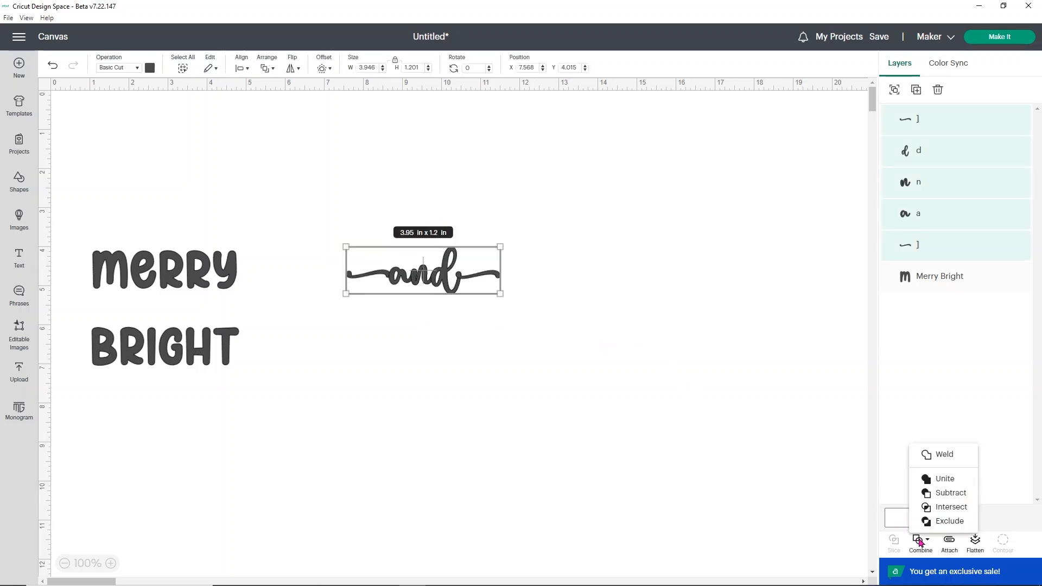
{"action": "left_click", "coordinate": [959, 480]}
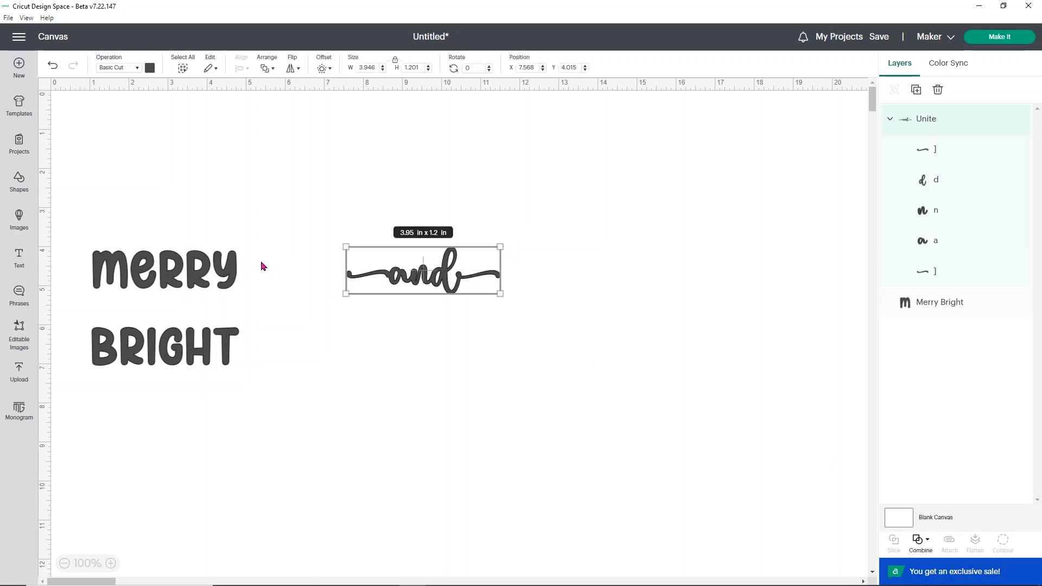
Step: Move the Merry Bright text onto the "and" and enlarge it to about 7.66 x 5.99 in
{"action": "left_click_drag", "start_coordinate": [153, 269], "coordinate": [408, 233]}
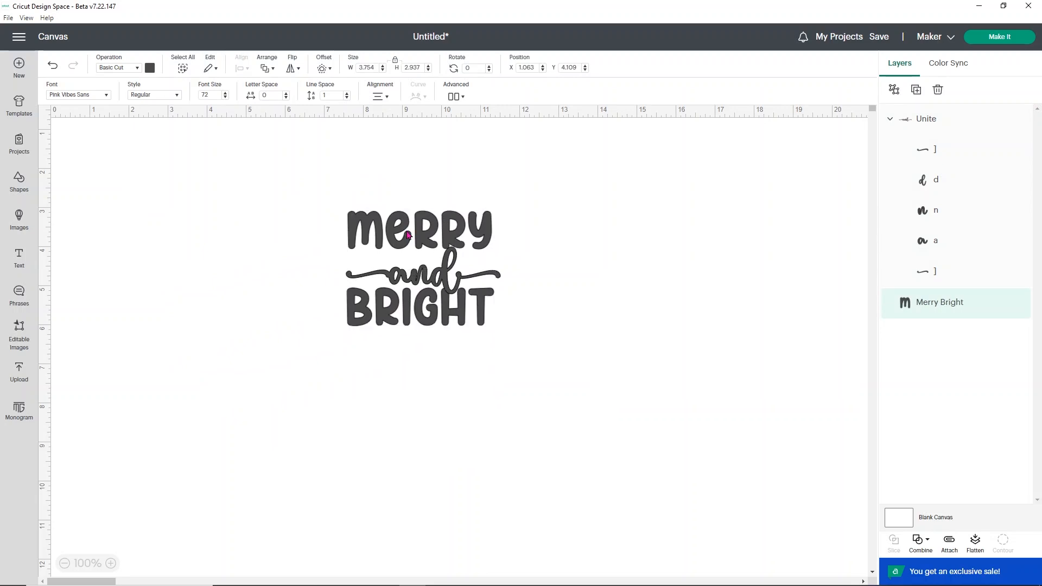
{"action": "left_click_drag", "start_coordinate": [493, 325], "coordinate": [646, 445]}
{"action": "left_click_drag", "start_coordinate": [425, 276], "coordinate": [274, 233]}
Step: Ungroup Merry Bright to lines and arrange Merry above and Bright below the "and", resizing them to fit
{"action": "left_click", "coordinate": [454, 97]}
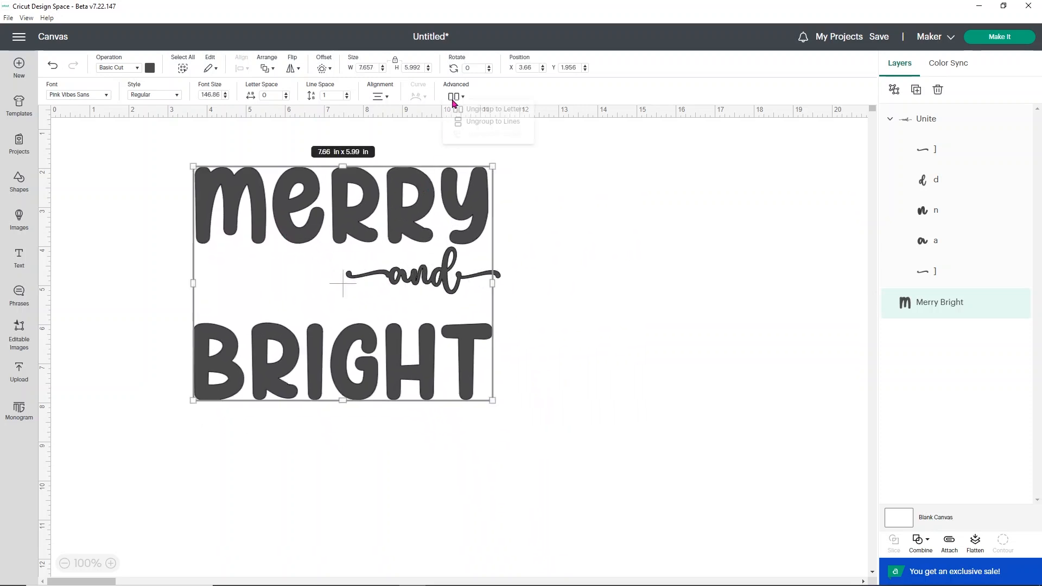
{"action": "left_click", "coordinate": [519, 123]}
{"action": "mouse_move", "coordinate": [481, 217]}
{"action": "left_mouse_down"}
{"action": "mouse_move", "coordinate": [613, 198]}
{"action": "mouse_move", "coordinate": [416, 213]}
{"action": "mouse_move", "coordinate": [484, 213]}
{"action": "left_mouse_up"}
{"action": "left_click_drag", "start_coordinate": [468, 352], "coordinate": [490, 362]}
{"action": "left_click_drag", "start_coordinate": [432, 281], "coordinate": [286, 275]}
{"action": "left_click_drag", "start_coordinate": [355, 288], "coordinate": [490, 289]}
{"action": "left_click_drag", "start_coordinate": [376, 316], "coordinate": [381, 294]}
{"action": "left_click_drag", "start_coordinate": [400, 387], "coordinate": [386, 357]}
{"action": "left_click", "coordinate": [562, 371]}
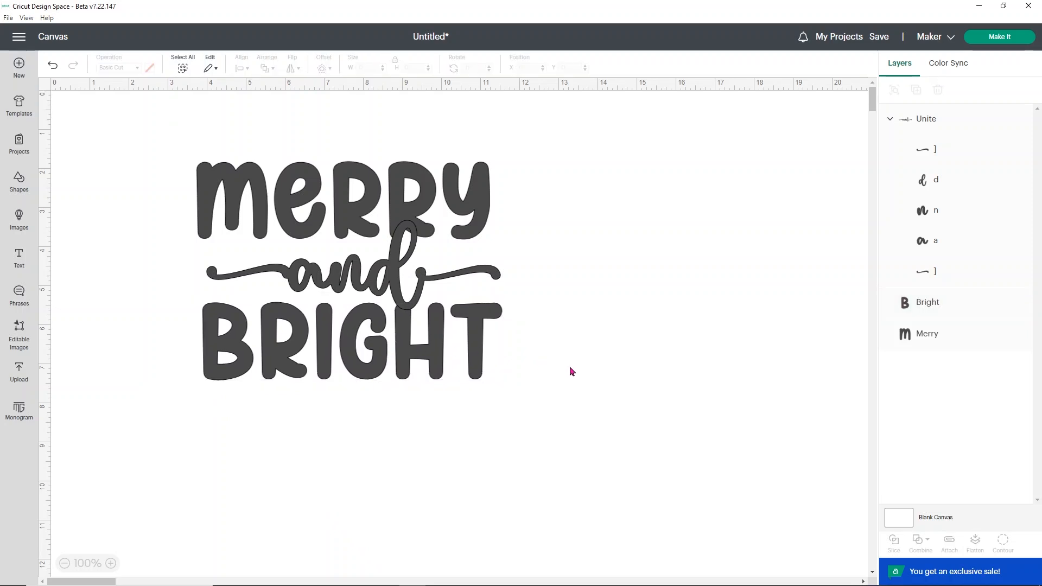
Step: Select the whole design and center its elements horizontally
{"action": "left_click_drag", "start_coordinate": [550, 390], "coordinate": [117, 132]}
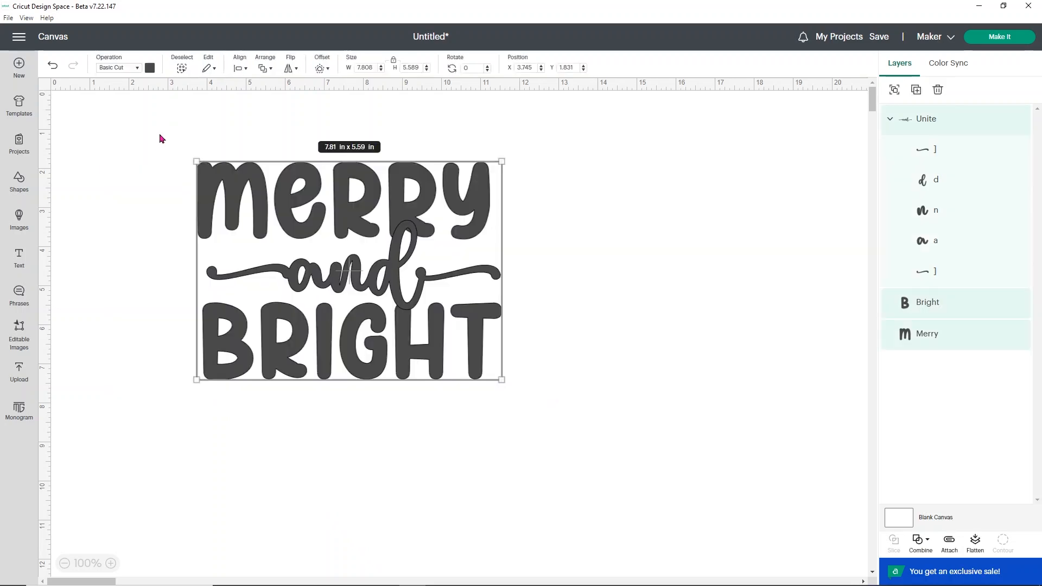
{"action": "left_click", "coordinate": [241, 68]}
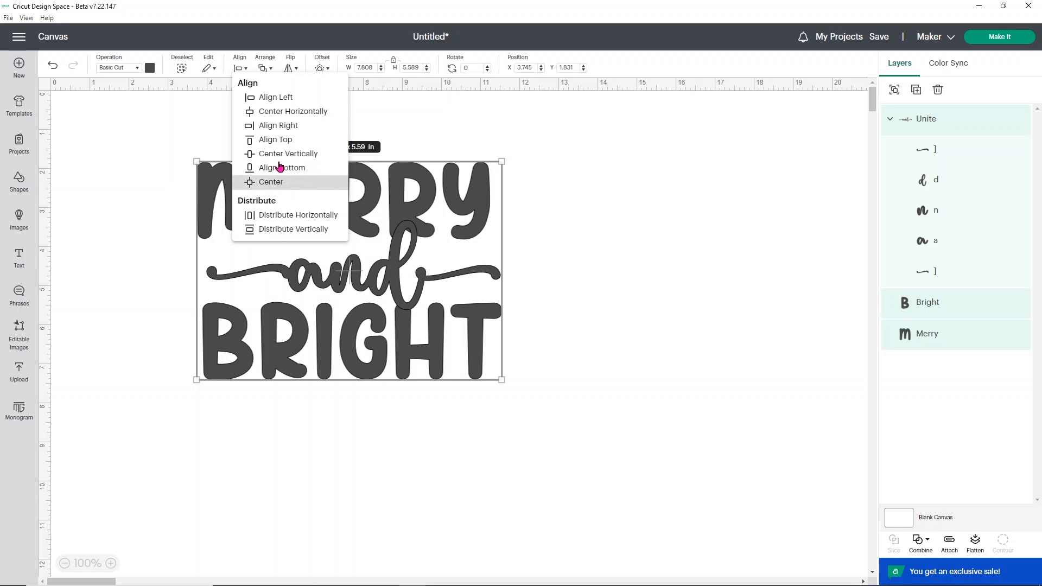
{"action": "left_click", "coordinate": [293, 118]}
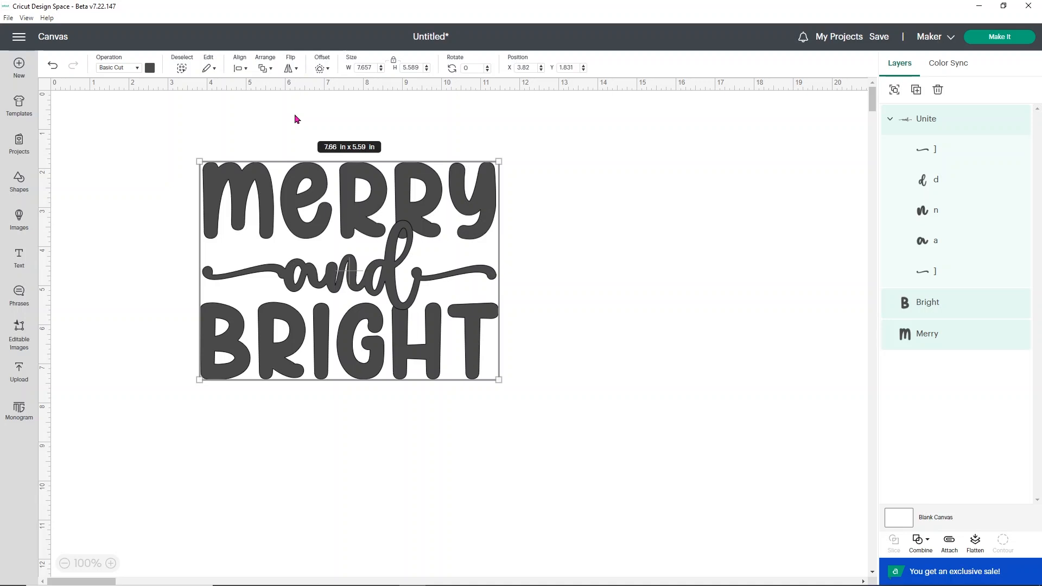
Step: Add a 0.07 in offset with rounded corners around the united "and" shape
{"action": "left_click", "coordinate": [515, 249]}
{"action": "left_click", "coordinate": [390, 292]}
{"action": "left_click_drag", "start_coordinate": [389, 279], "coordinate": [390, 284]}
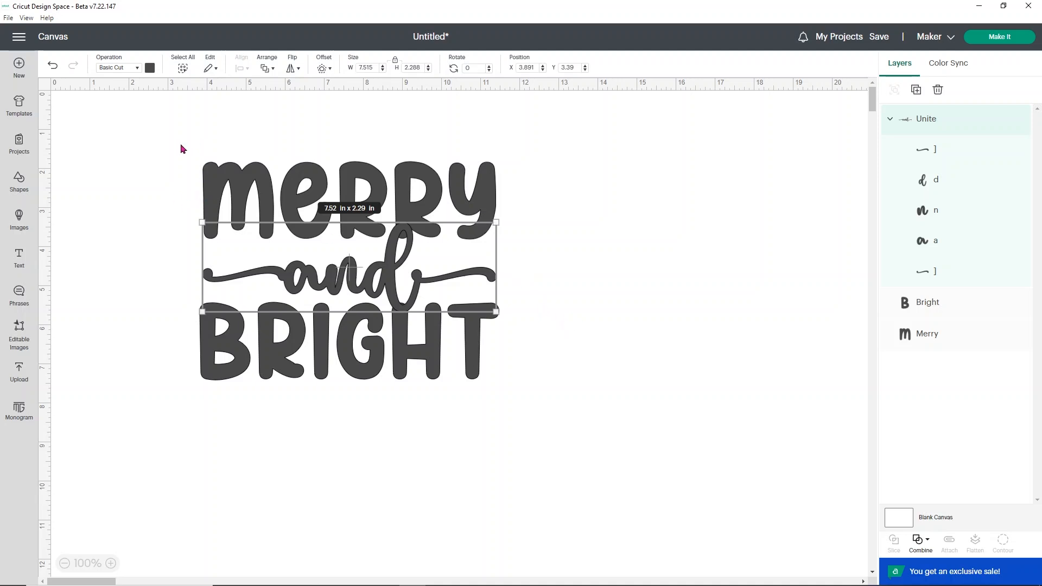
{"action": "left_click", "coordinate": [321, 69]}
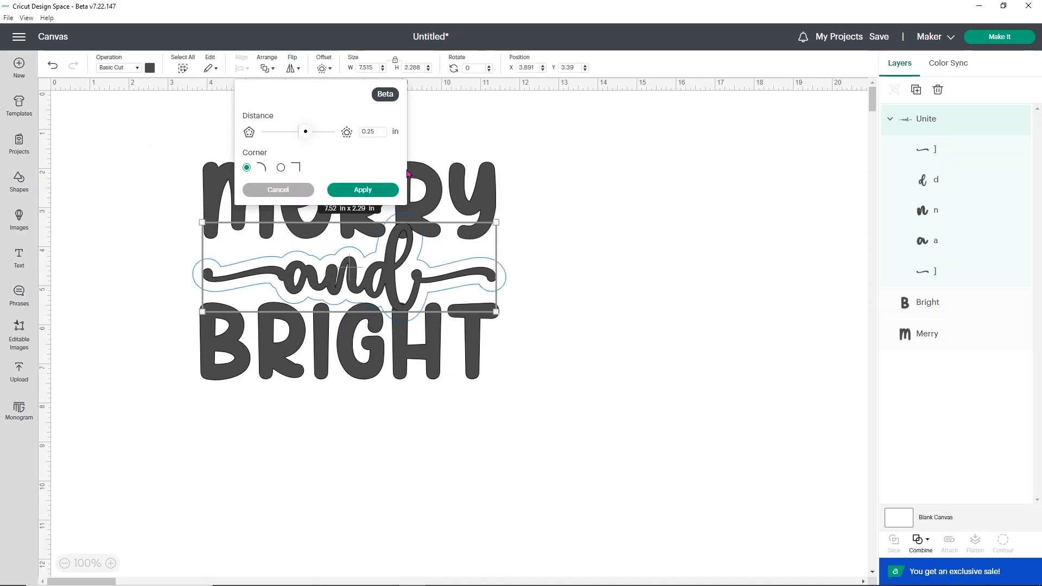
{"action": "left_click_drag", "start_coordinate": [305, 133], "coordinate": [303, 136]}
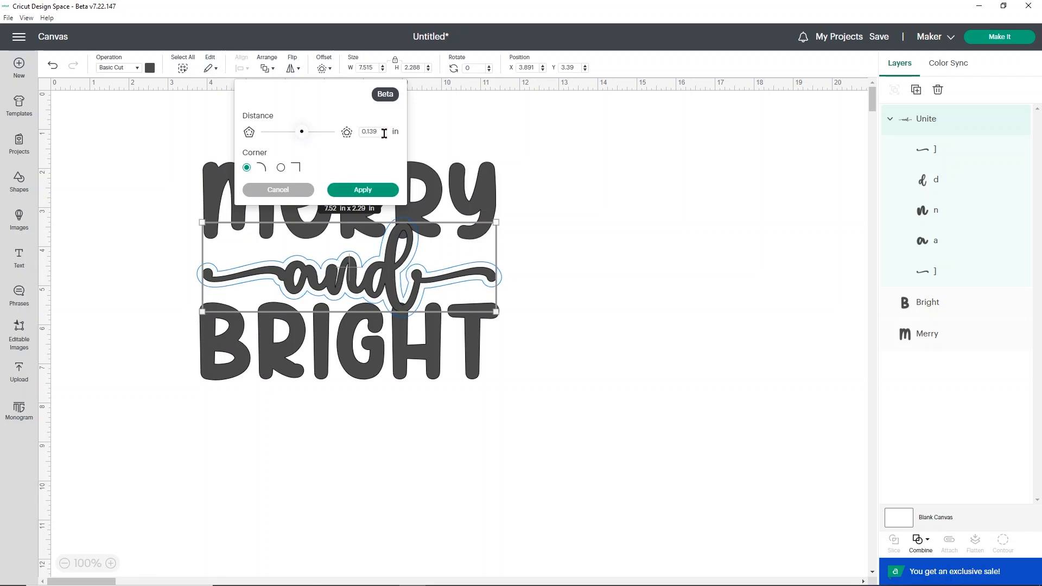
{"action": "key", "text": "BackSpace"}
{"action": "key", "text": "BackSpace"}
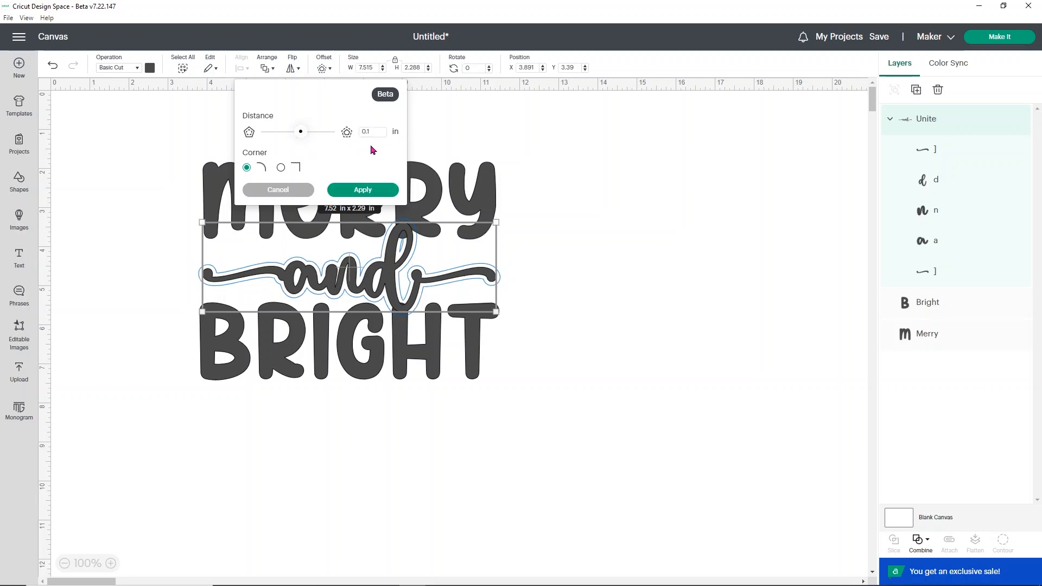
{"action": "key", "text": "BackSpace"}
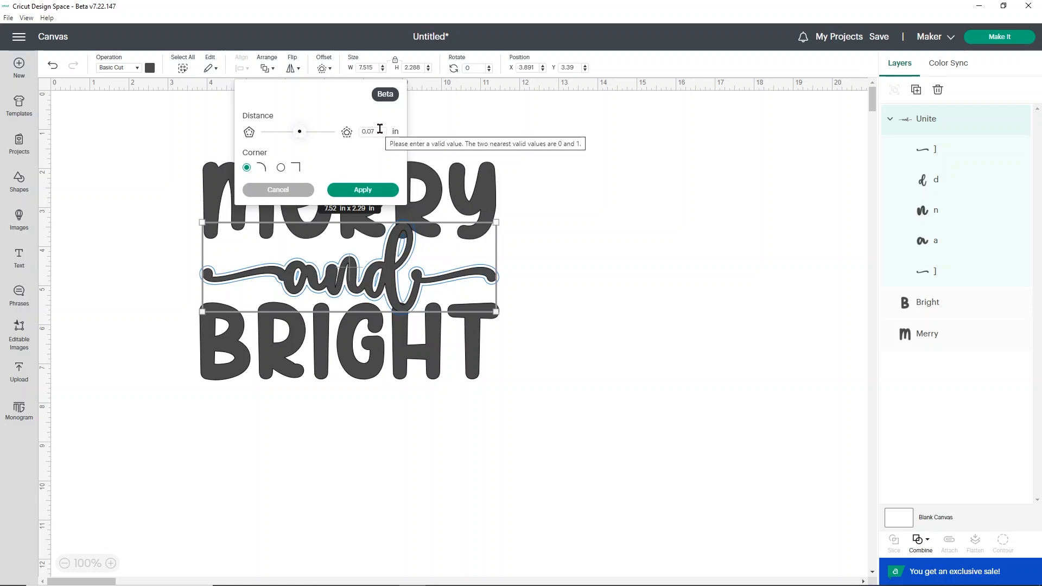
{"action": "left_click", "coordinate": [368, 190]}
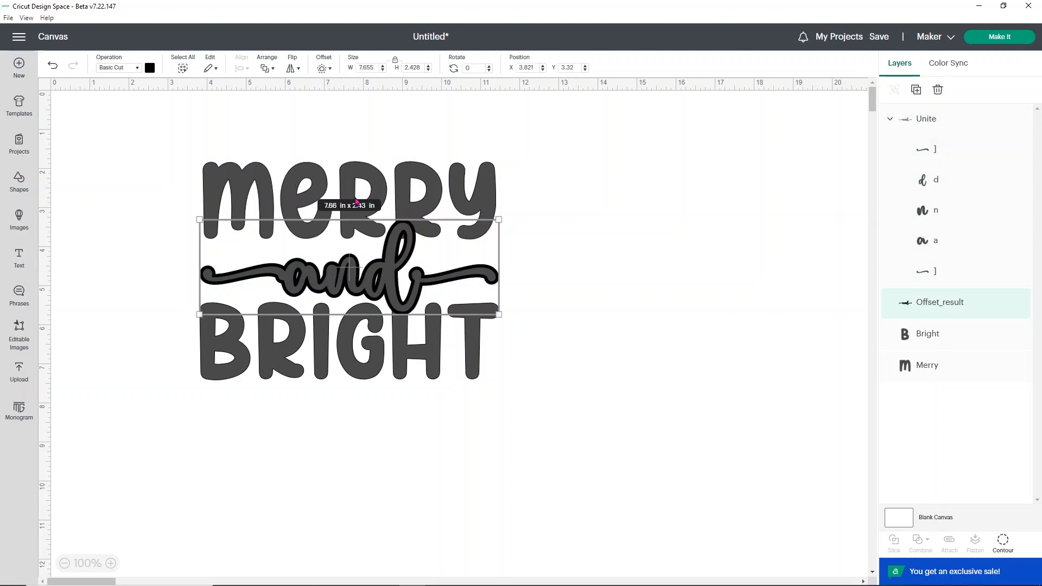
Step: Select both the Merry and Bright words and weld them into one shape
{"action": "left_click", "coordinate": [422, 362]}
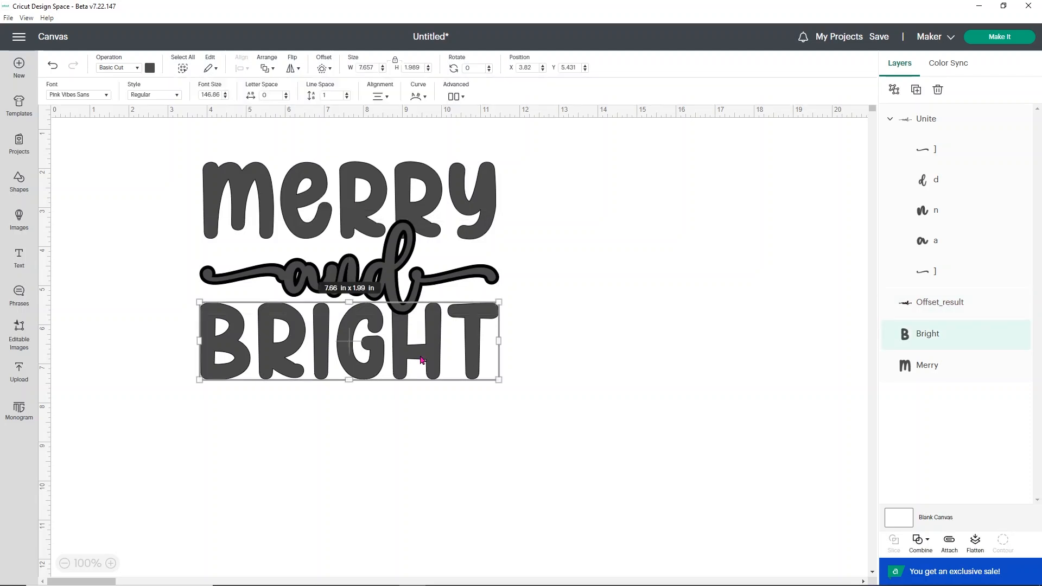
{"action": "left_click", "coordinate": [462, 182], "text": "shift"}
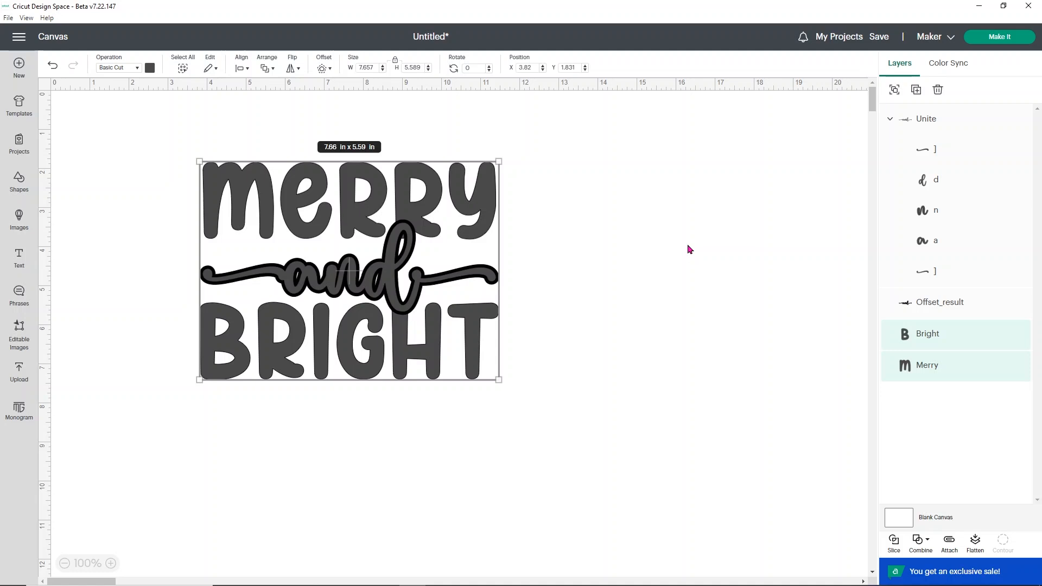
{"action": "left_click", "coordinate": [687, 245]}
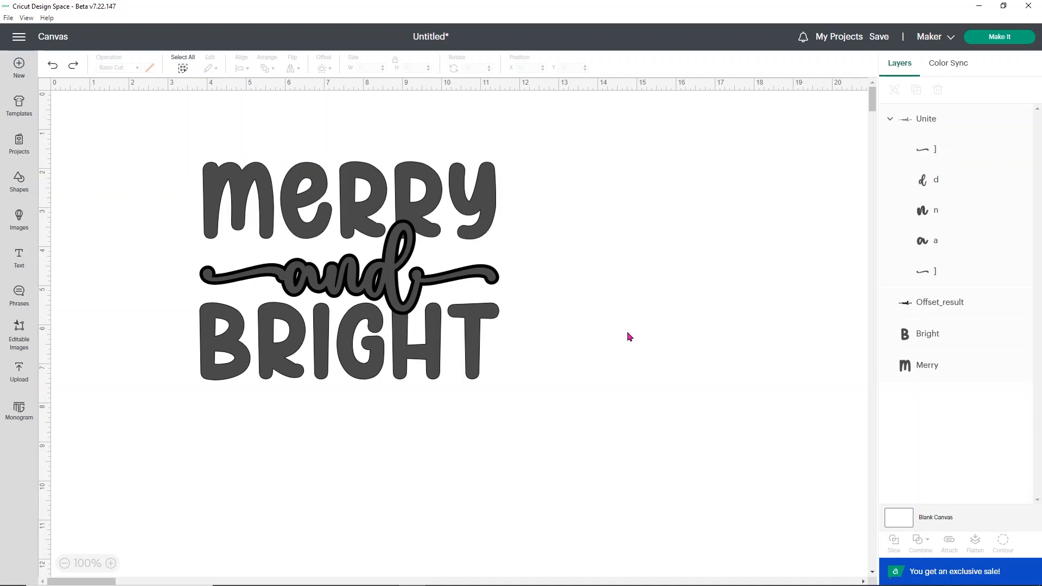
{"action": "left_click", "coordinate": [930, 335]}
{"action": "left_click", "coordinate": [931, 369], "text": "shift"}
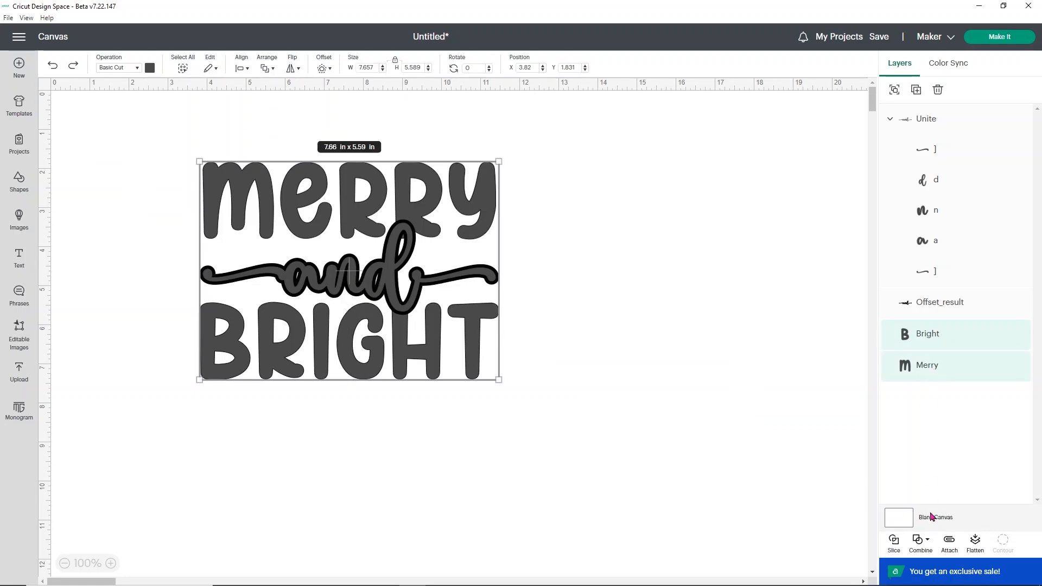
{"action": "left_click", "coordinate": [924, 540]}
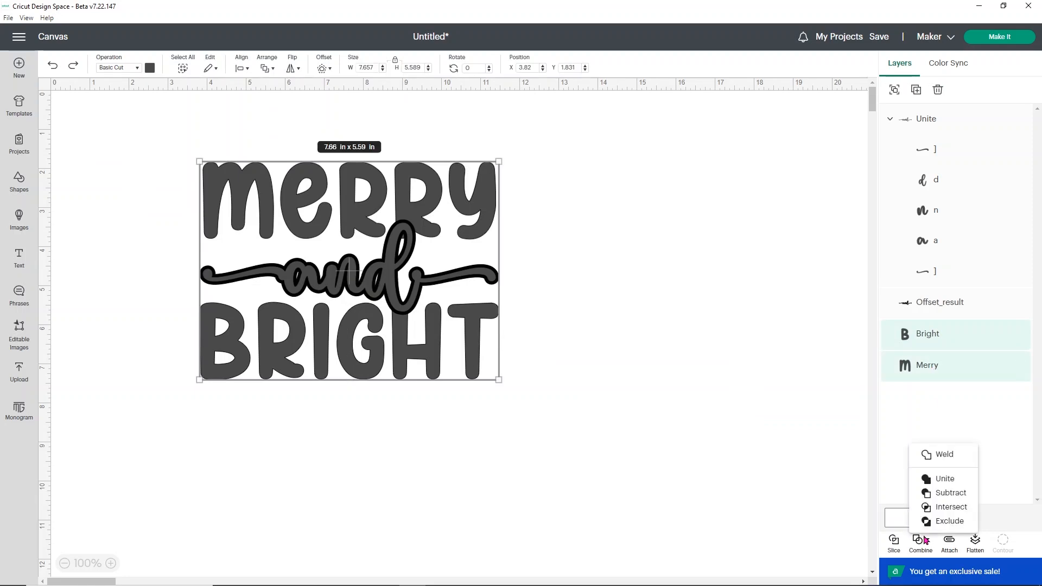
{"action": "left_click", "coordinate": [943, 455]}
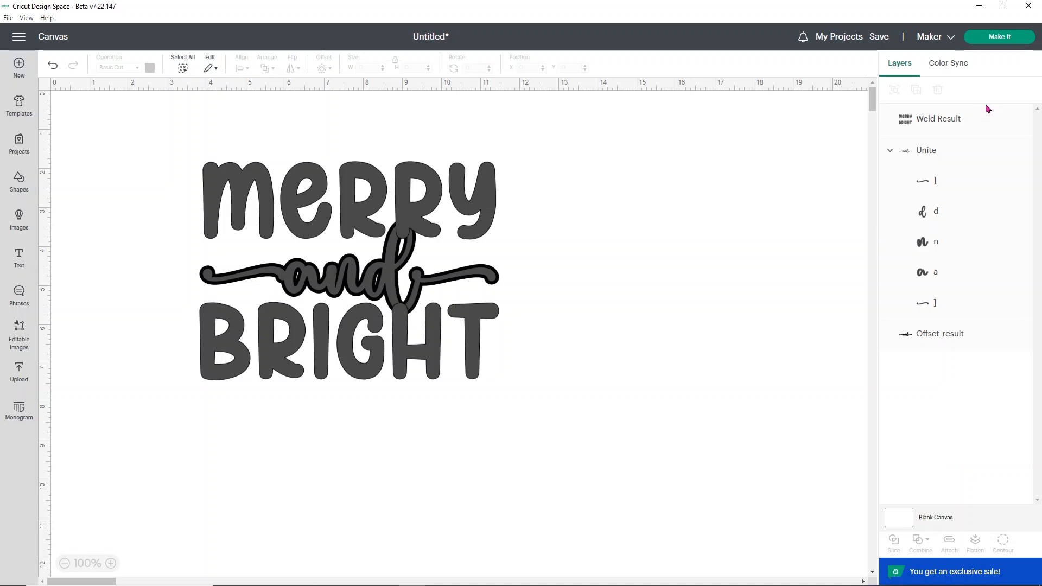
Step: Slice the welded words with the offset outline of the "and", then delete the leftover slice pieces
{"action": "left_click", "coordinate": [981, 123]}
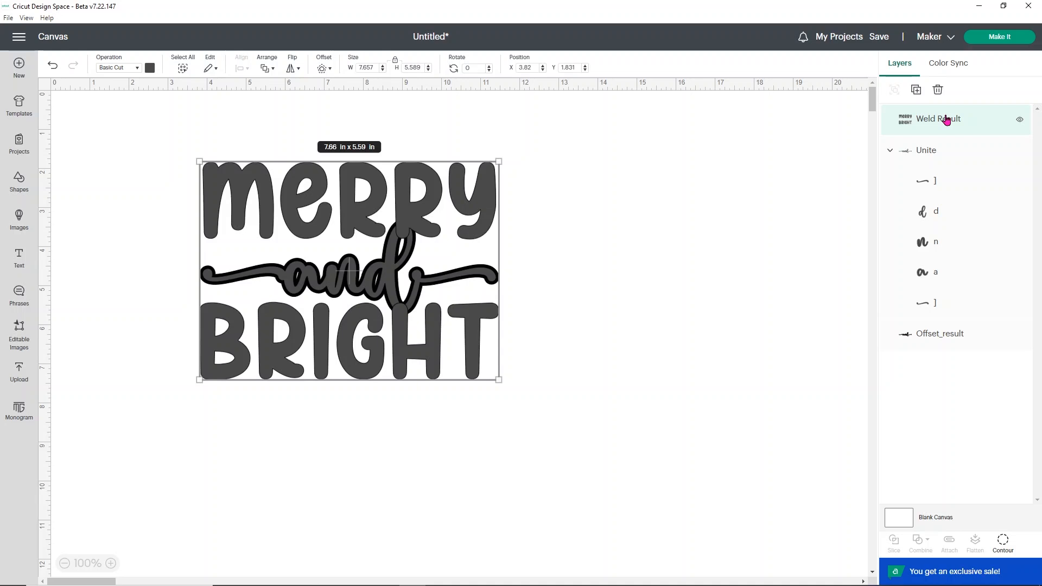
{"action": "left_click", "coordinate": [962, 334], "text": "shift"}
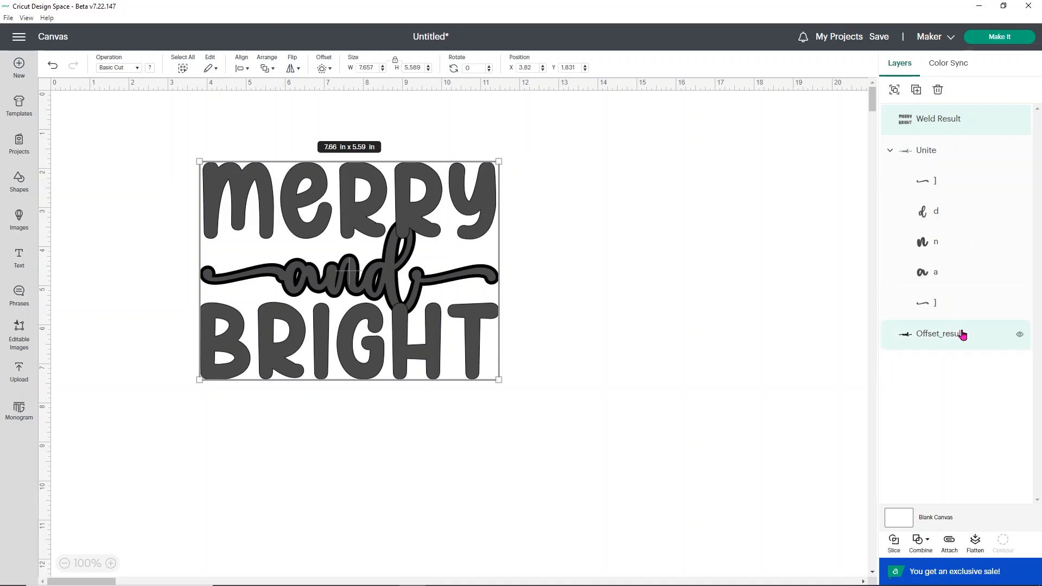
{"action": "left_click", "coordinate": [893, 545]}
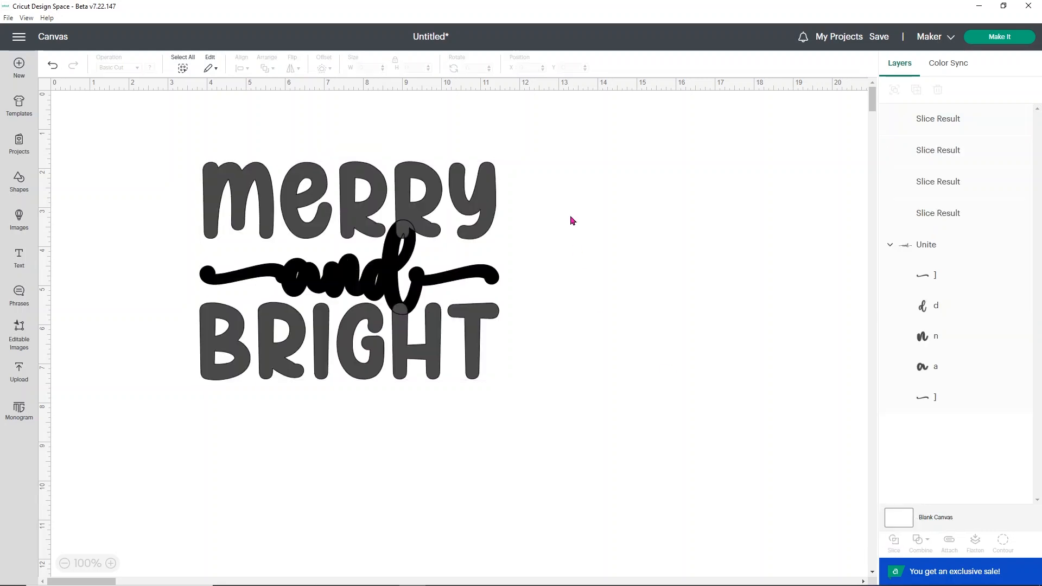
{"action": "left_click", "coordinate": [949, 157]}
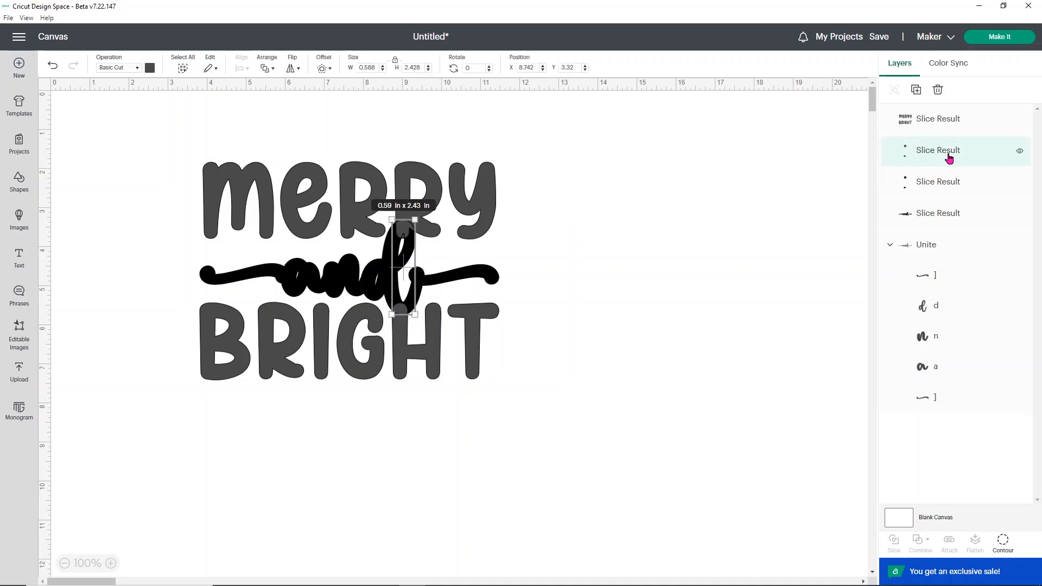
{"action": "key", "text": "Delete"}
{"action": "left_click", "coordinate": [941, 160]}
{"action": "key", "text": "Delete"}
{"action": "left_click", "coordinate": [942, 160]}
{"action": "key", "text": "Delete"}
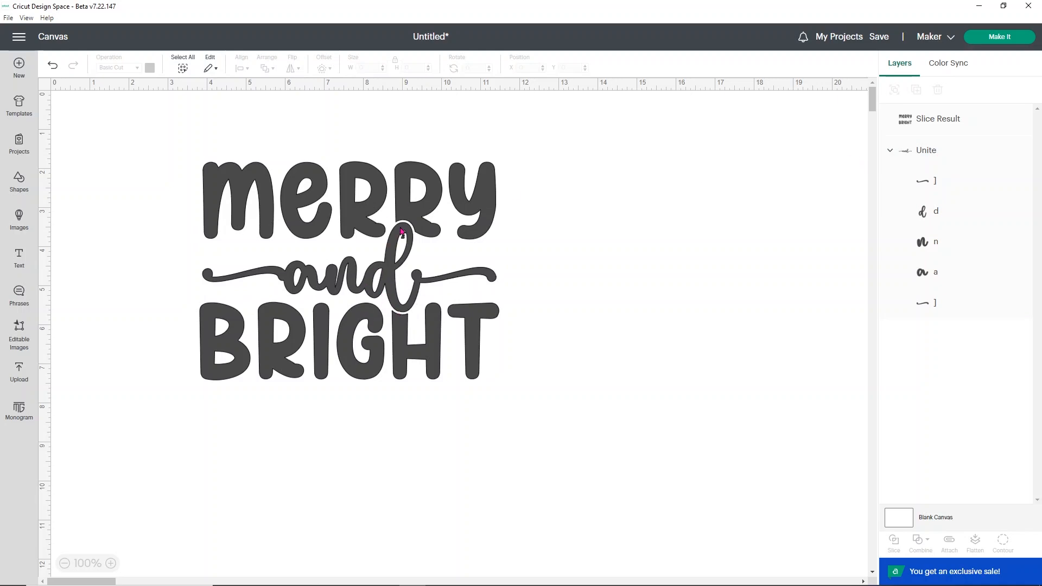
Step: Color the sliced Merry Bright words red
{"action": "left_click", "coordinate": [382, 275]}
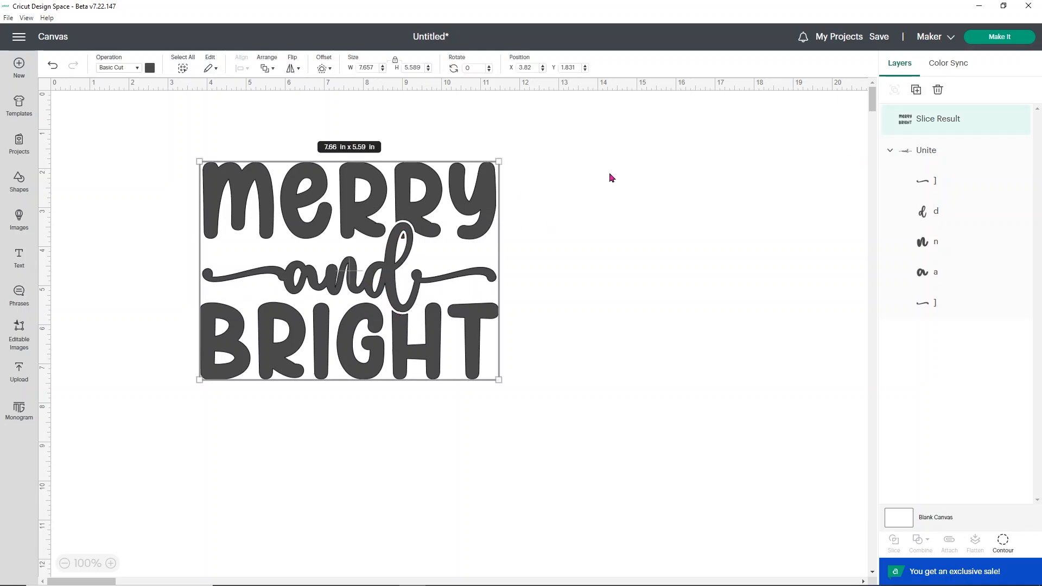
{"action": "left_click", "coordinate": [150, 68]}
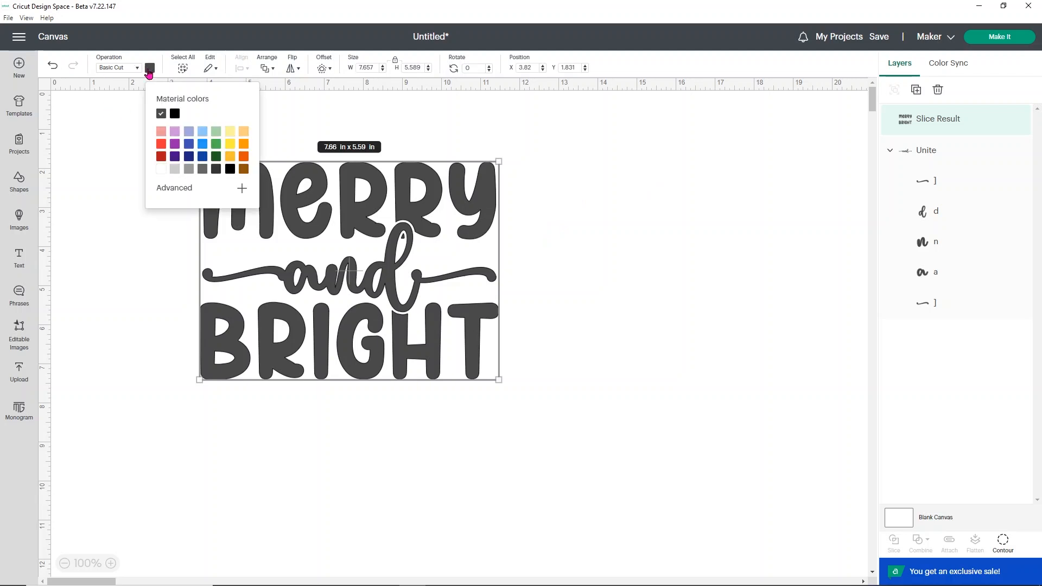
{"action": "left_click", "coordinate": [161, 143]}
{"action": "left_click", "coordinate": [715, 241]}
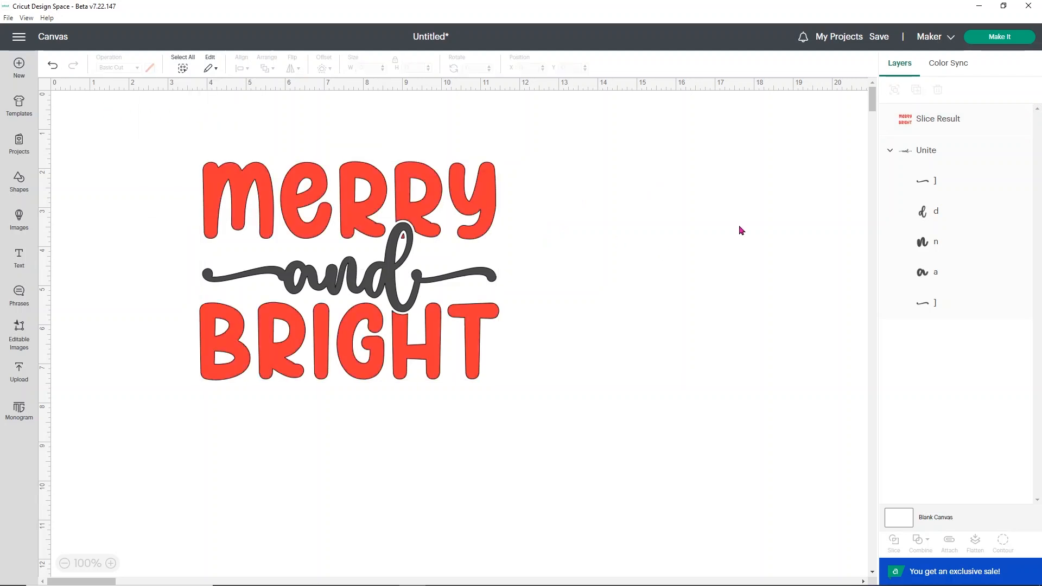
Step: Color the united "and" shape green
{"action": "left_click", "coordinate": [904, 156]}
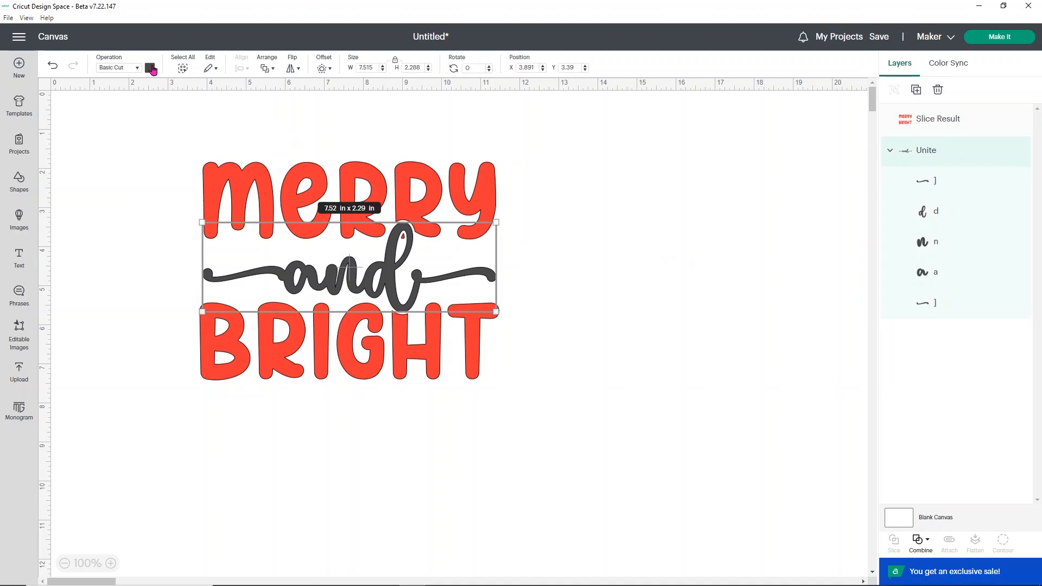
{"action": "left_click", "coordinate": [151, 68]}
{"action": "left_click", "coordinate": [217, 153]}
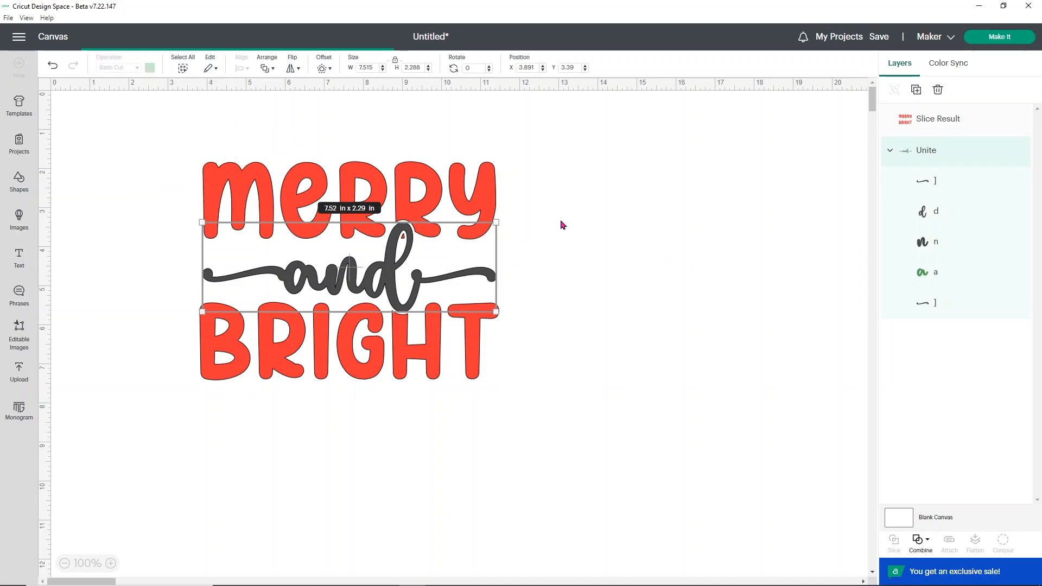
{"action": "left_click", "coordinate": [563, 224]}
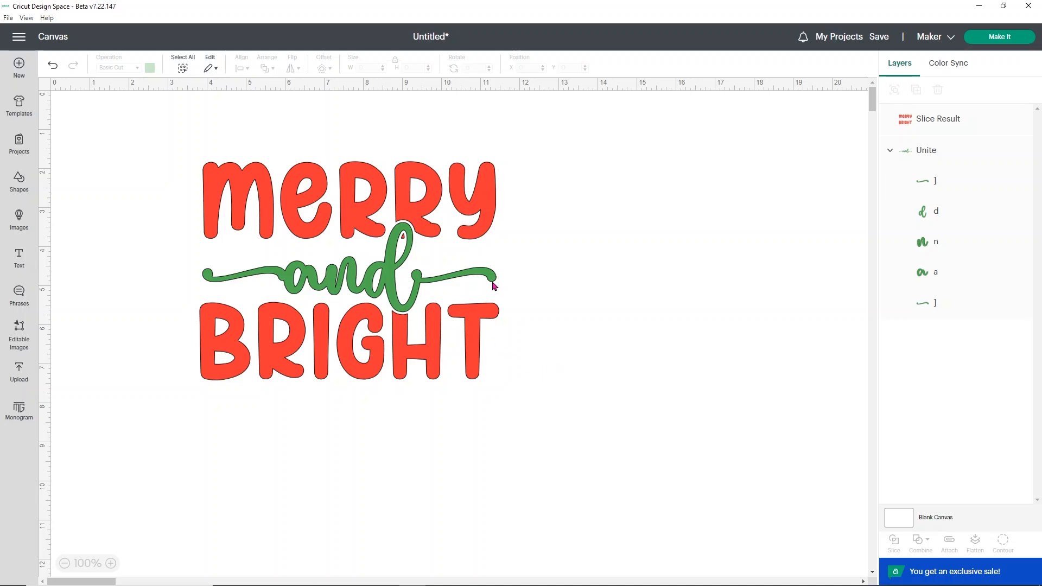
Step: Save the project with the title "merry and bright sign"
{"action": "left_click", "coordinate": [881, 38]}
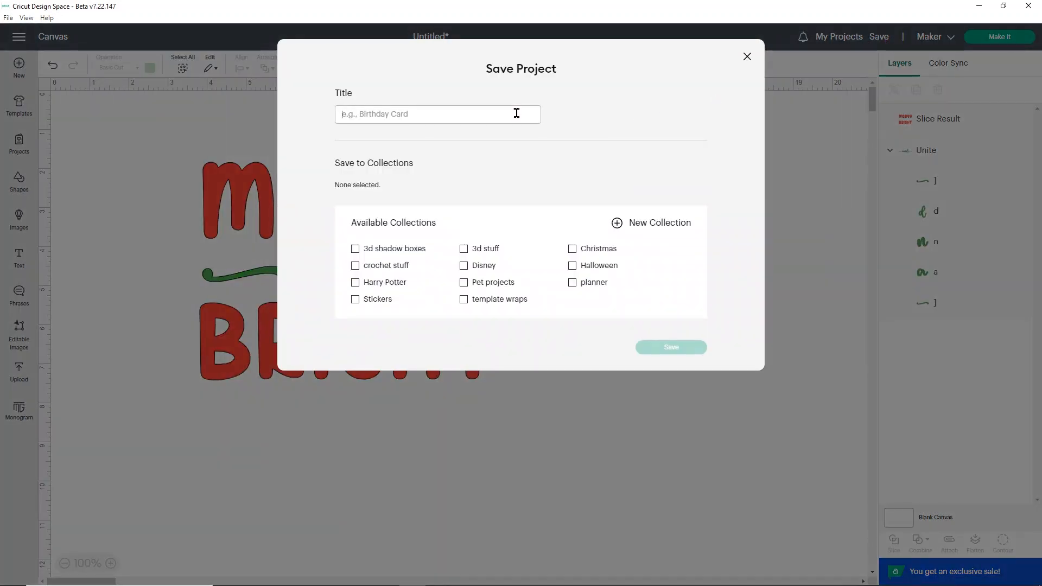
{"action": "type", "text": "merry and bright sign"}
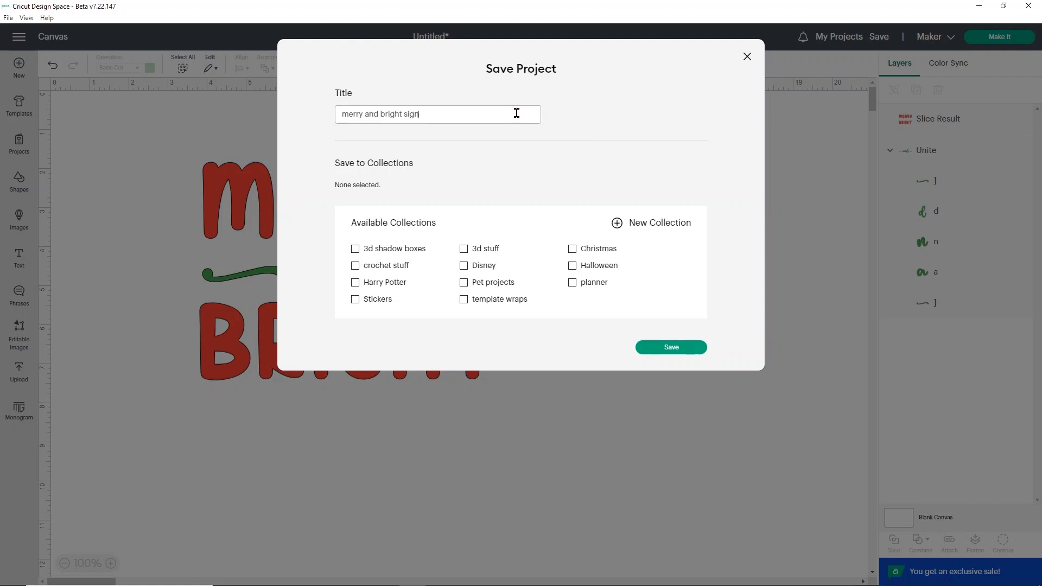
{"action": "left_click", "coordinate": [687, 348]}
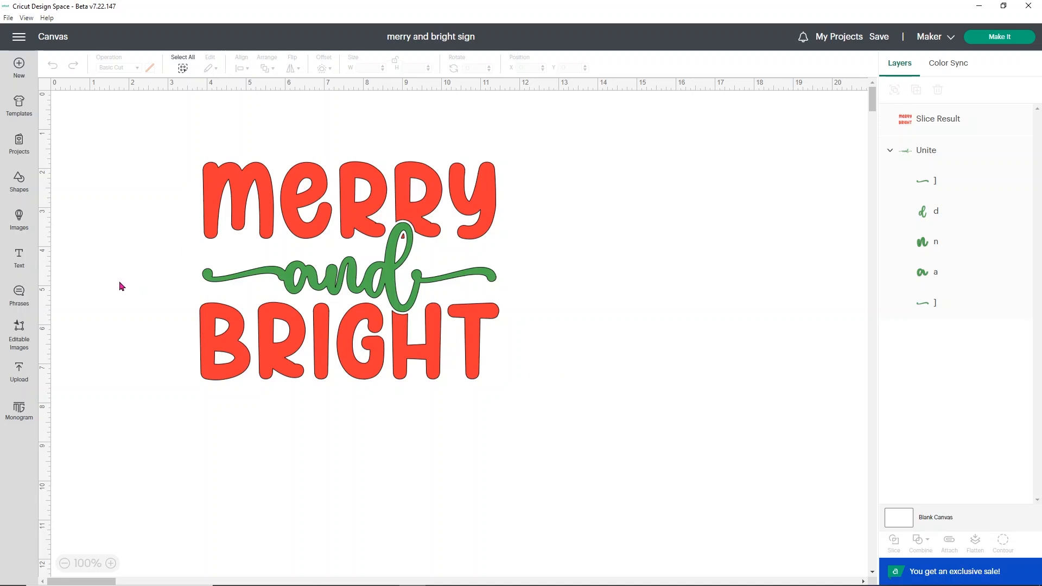
Step: Insert a circle shape and set its size to 10 x 10 in
{"action": "left_click", "coordinate": [20, 181]}
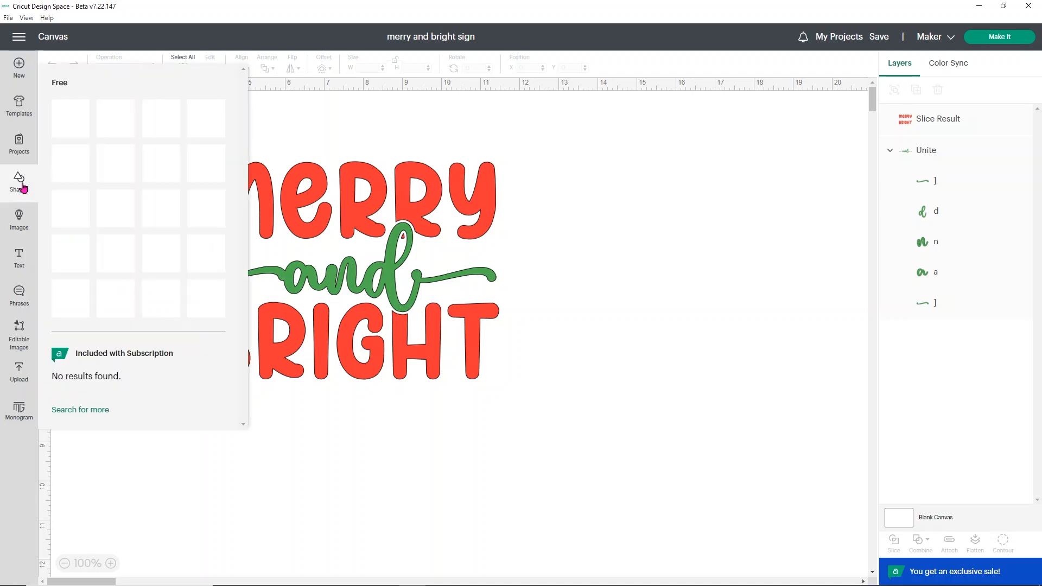
{"action": "left_click", "coordinate": [200, 300]}
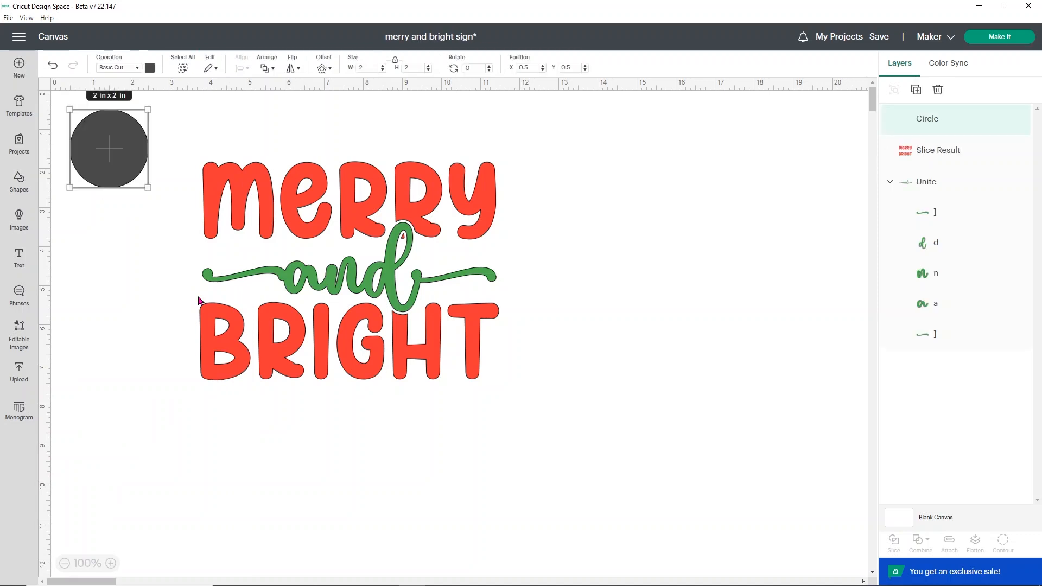
{"action": "left_click_drag", "start_coordinate": [123, 154], "coordinate": [174, 203]}
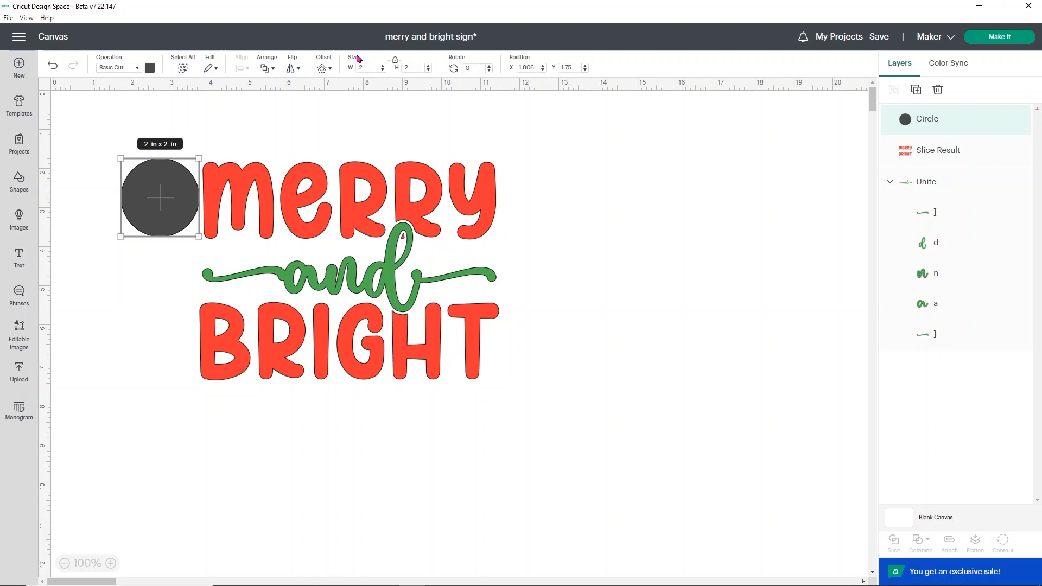
{"action": "type", "text": "10"}
{"action": "key", "text": "Return"}
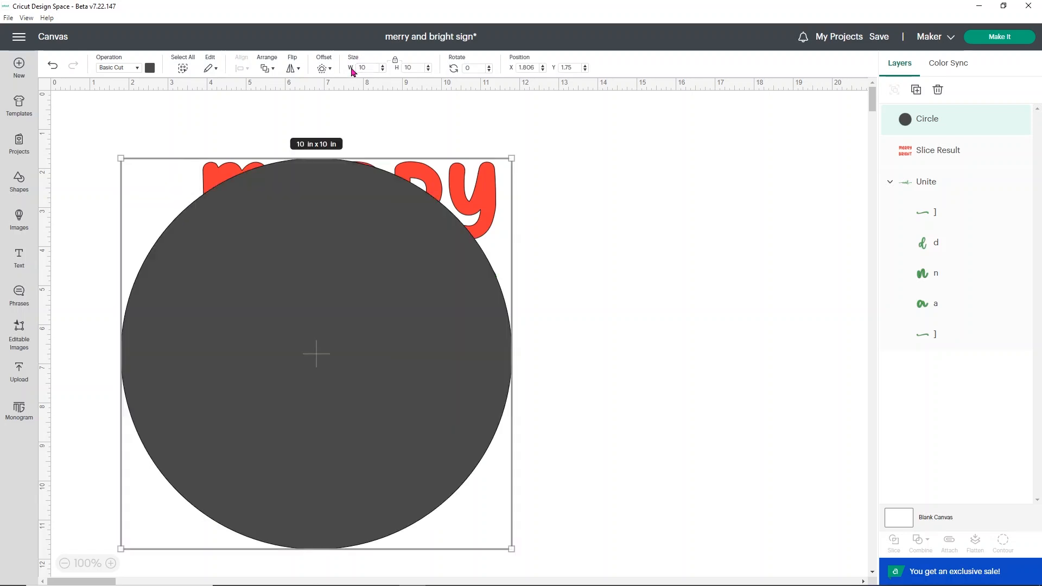
Step: Move the circle up and change its operation to Guide
{"action": "left_click_drag", "start_coordinate": [318, 243], "coordinate": [352, 215]}
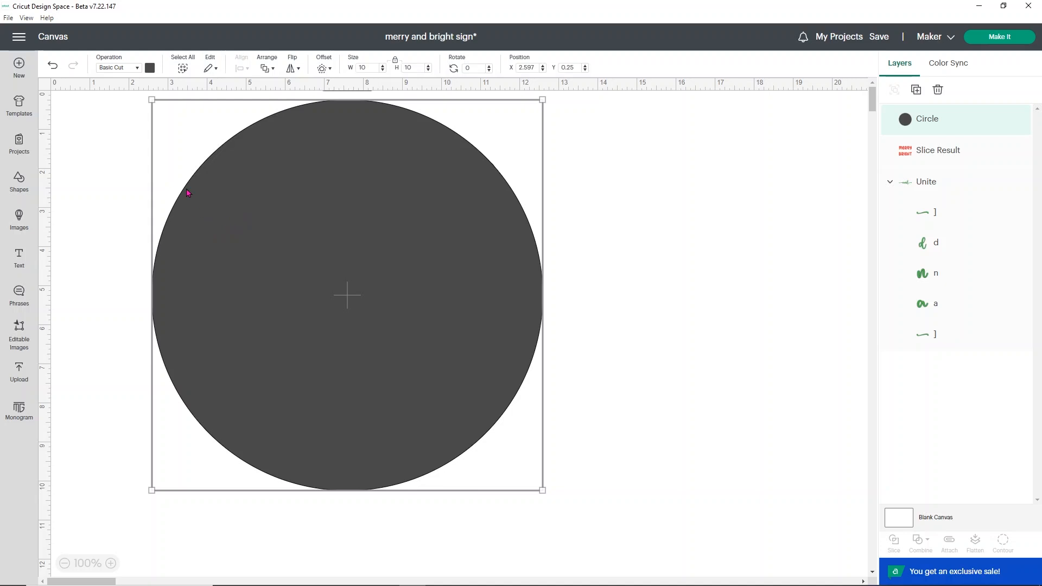
{"action": "left_click", "coordinate": [137, 68]}
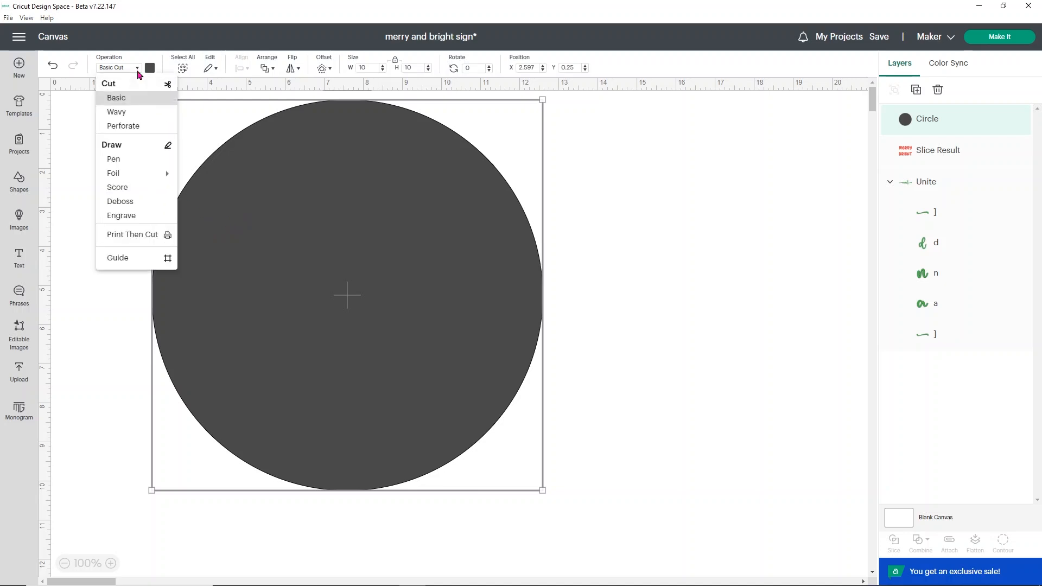
{"action": "left_click", "coordinate": [135, 262]}
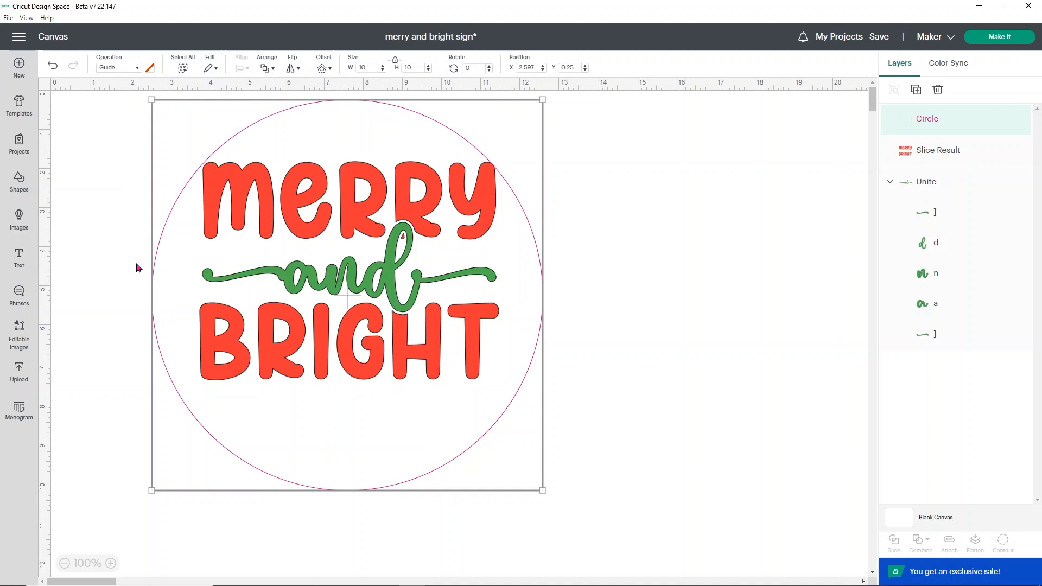
Step: Move the guide circle to the right and send it to the back
{"action": "left_click_drag", "start_coordinate": [519, 281], "coordinate": [640, 305]}
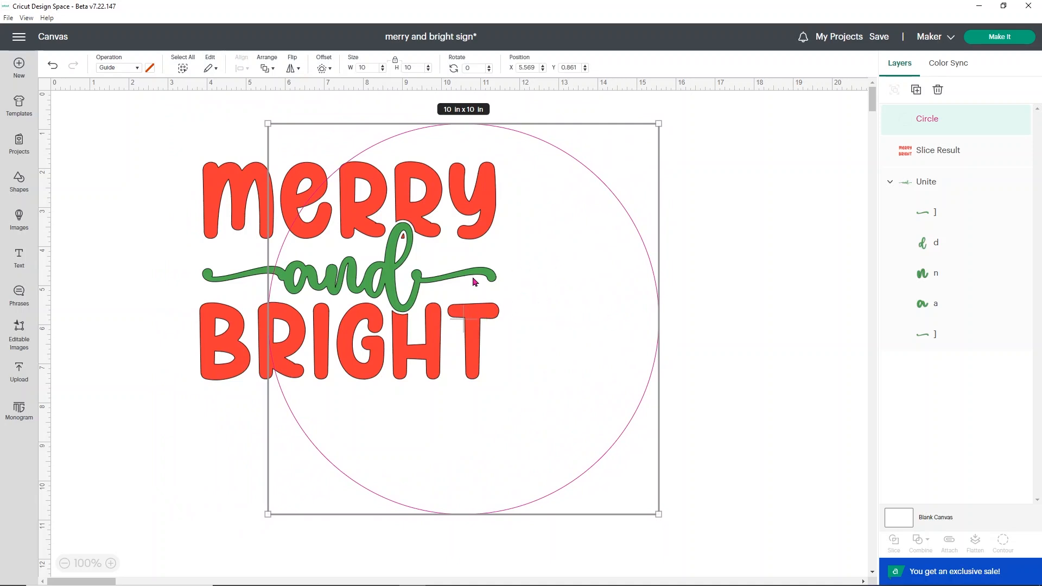
{"action": "right_click", "coordinate": [579, 255]}
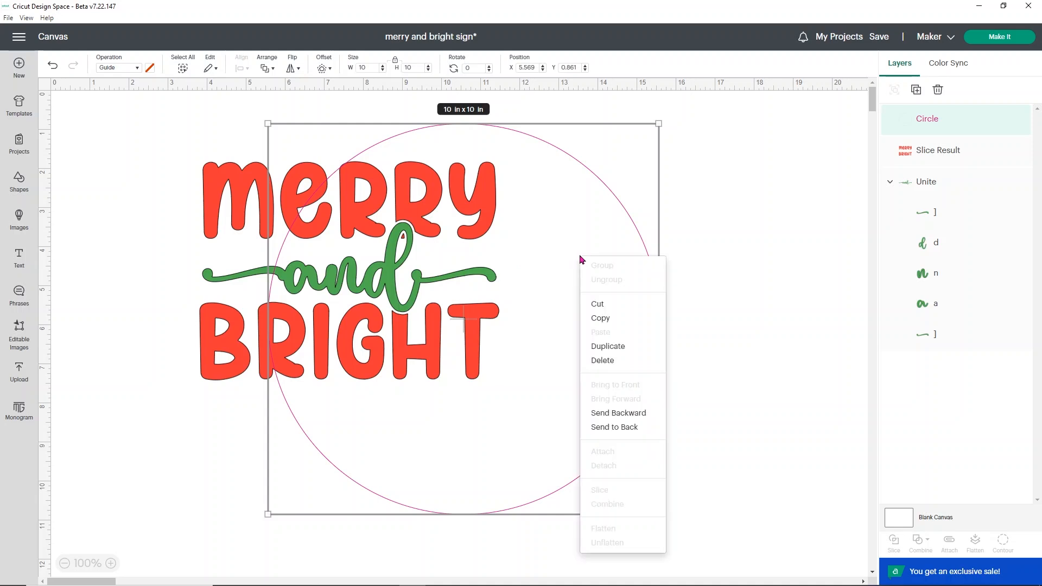
{"action": "left_click", "coordinate": [597, 428]}
{"action": "left_click", "coordinate": [259, 181]}
{"action": "left_click_drag", "start_coordinate": [389, 200], "coordinate": [508, 235]}
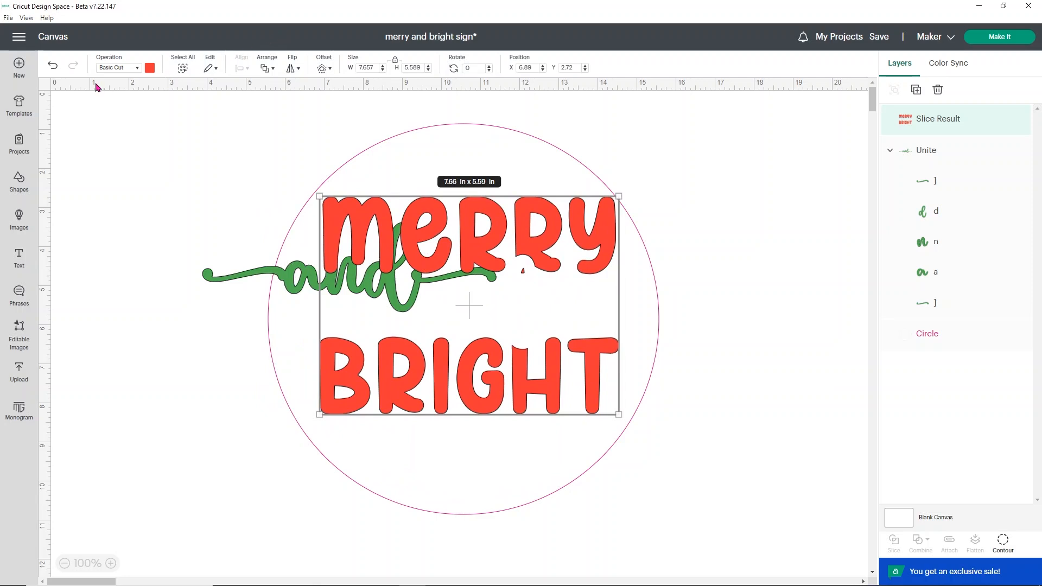
{"action": "left_click", "coordinate": [54, 70]}
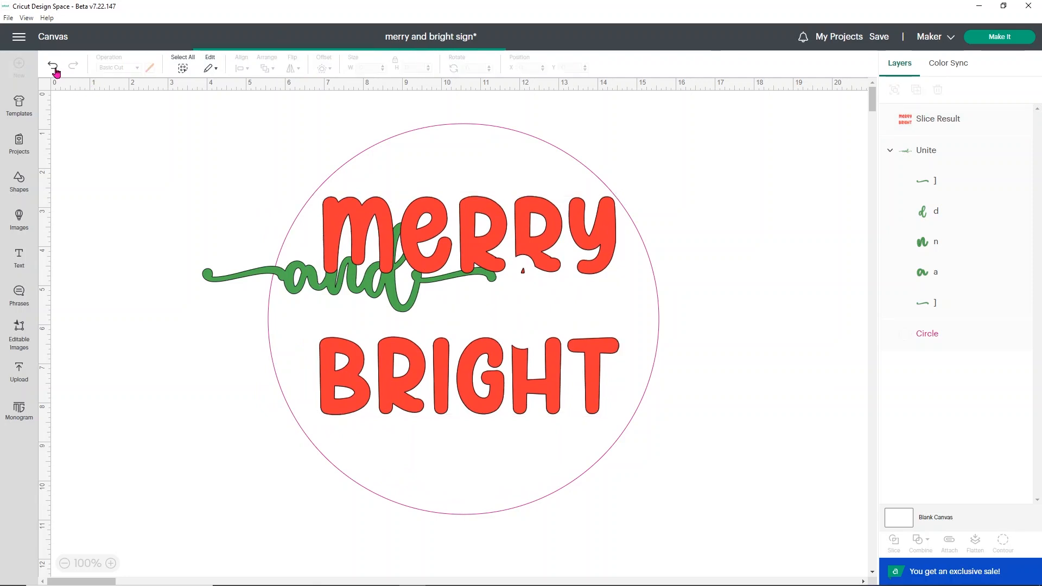
Step: Group the red Merry Bright words with the green "and"
{"action": "left_click", "coordinate": [908, 128]}
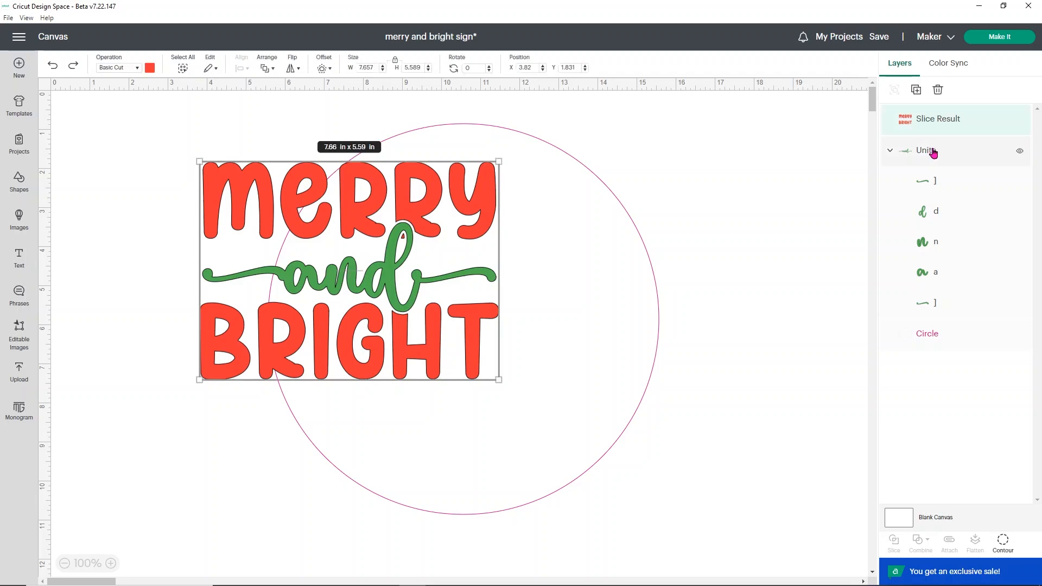
{"action": "left_click", "coordinate": [933, 154], "text": "shift"}
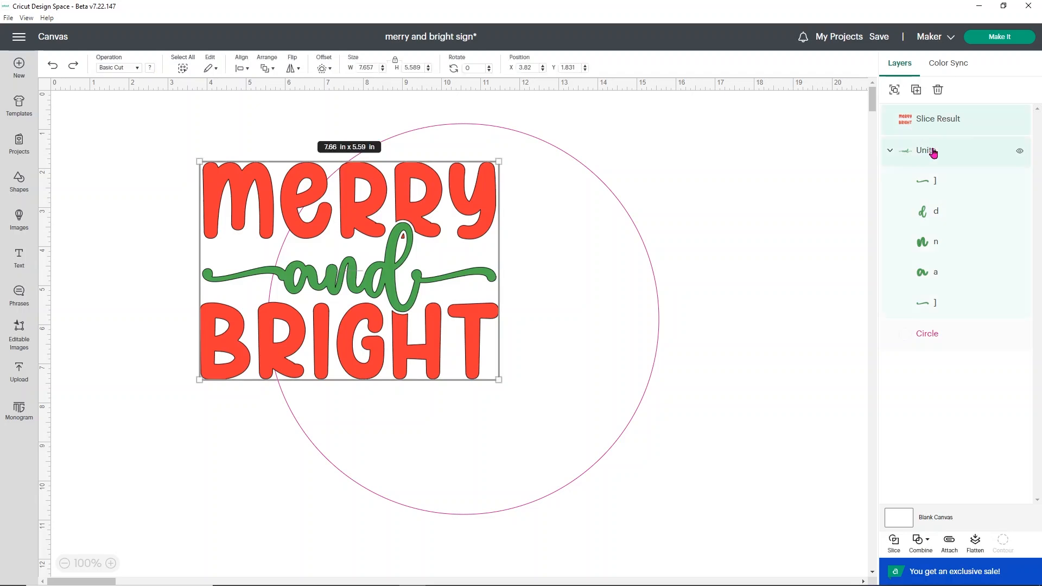
{"action": "left_click", "coordinate": [897, 91]}
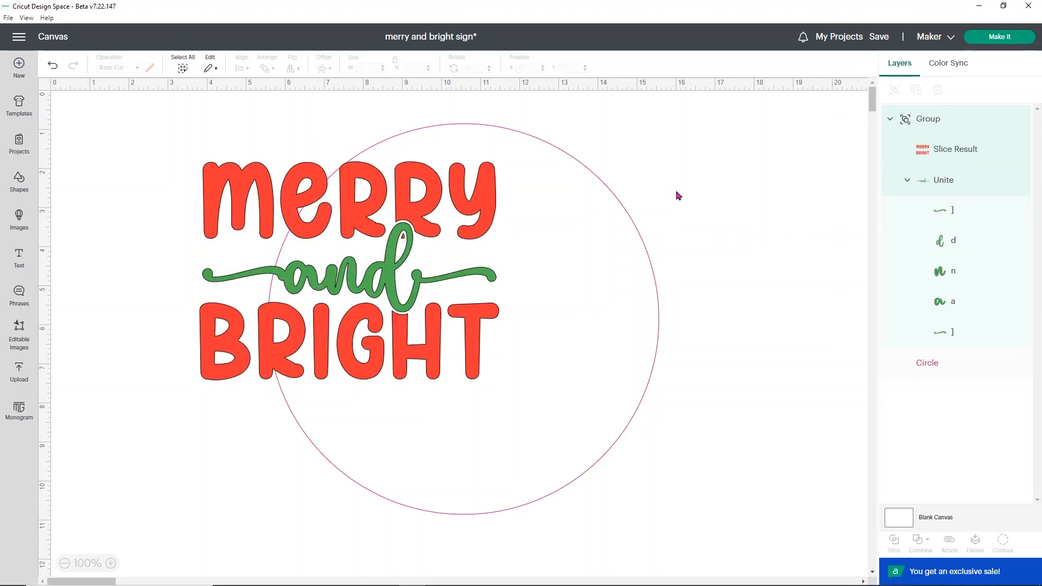
Step: Move the grouped design inside the guide circle, shrinking it slightly and centering it
{"action": "left_click_drag", "start_coordinate": [435, 225], "coordinate": [547, 264]}
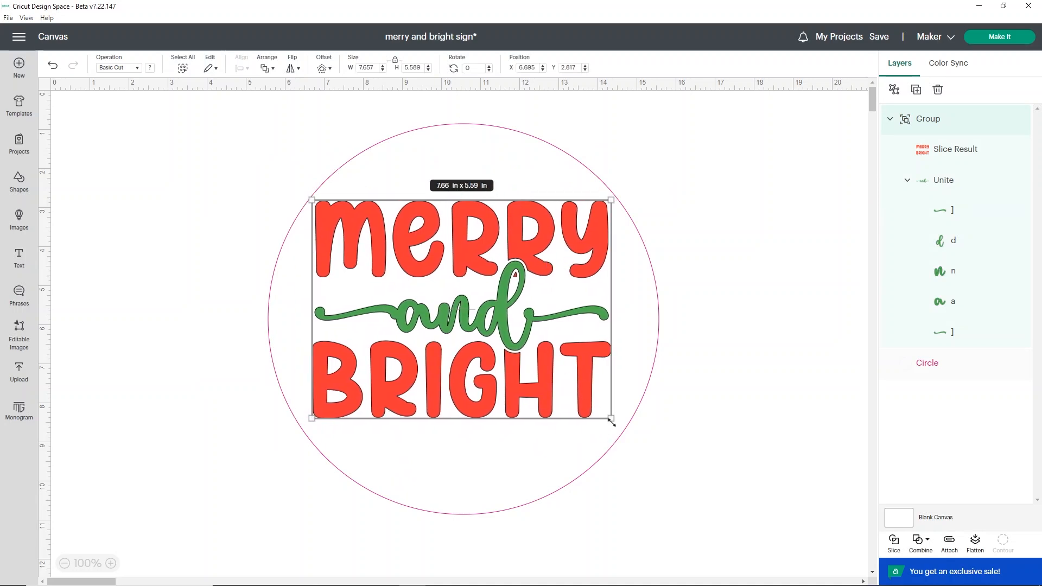
{"action": "left_click_drag", "start_coordinate": [611, 420], "coordinate": [600, 411]}
{"action": "left_click_drag", "start_coordinate": [478, 258], "coordinate": [486, 264]}
{"action": "left_click", "coordinate": [737, 186]}
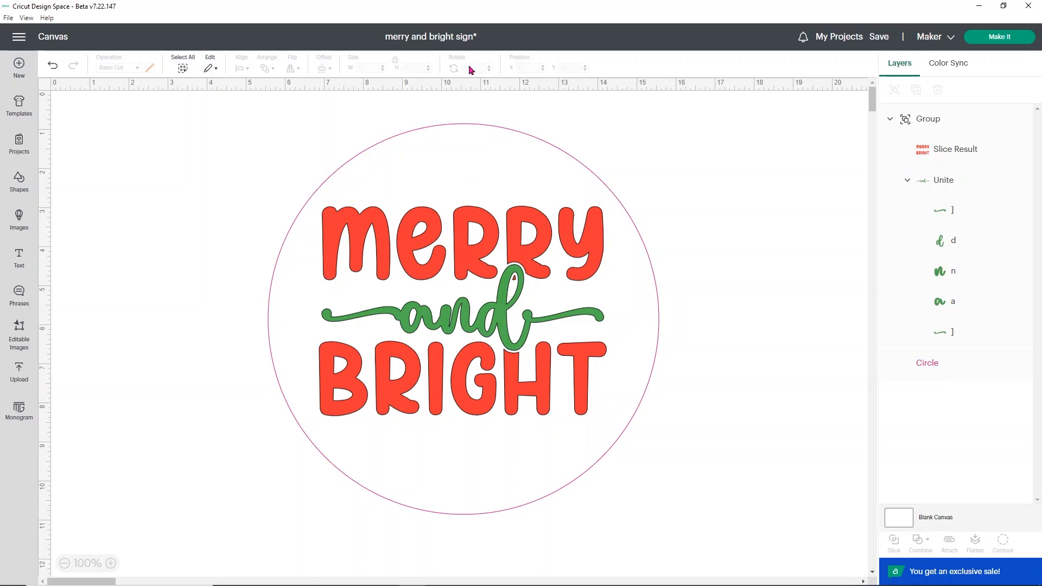
Step: Open the Make It preparation screen and review the red and green cutting mats
{"action": "left_click", "coordinate": [517, 145]}
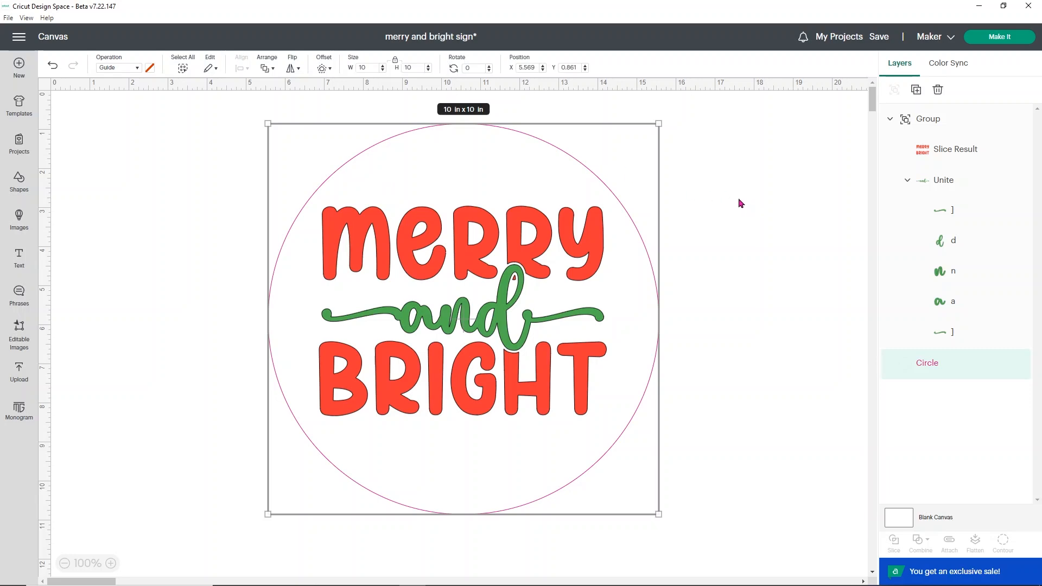
{"action": "left_click", "coordinate": [990, 41]}
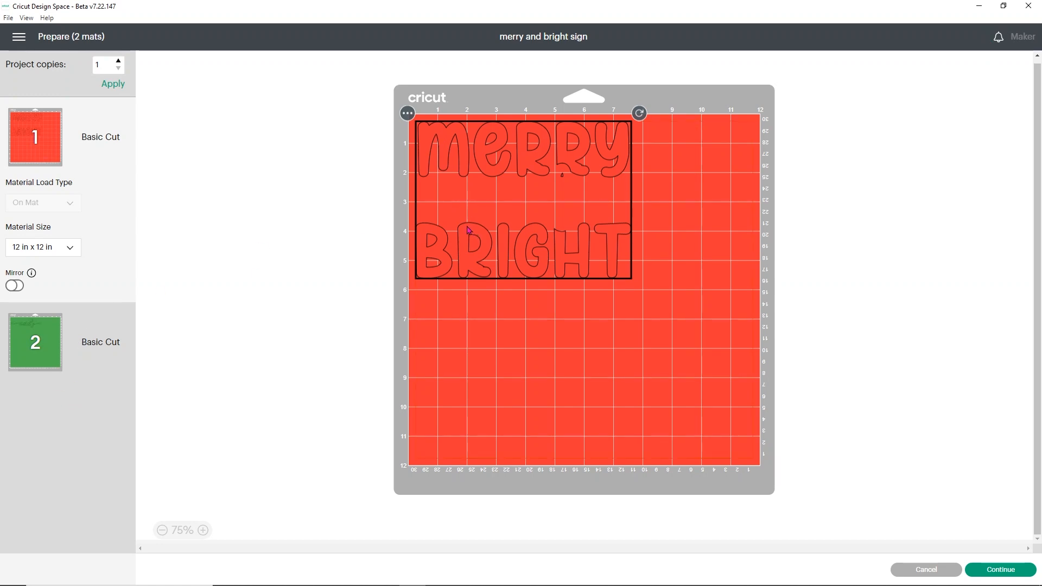
{"action": "left_click", "coordinate": [35, 327]}
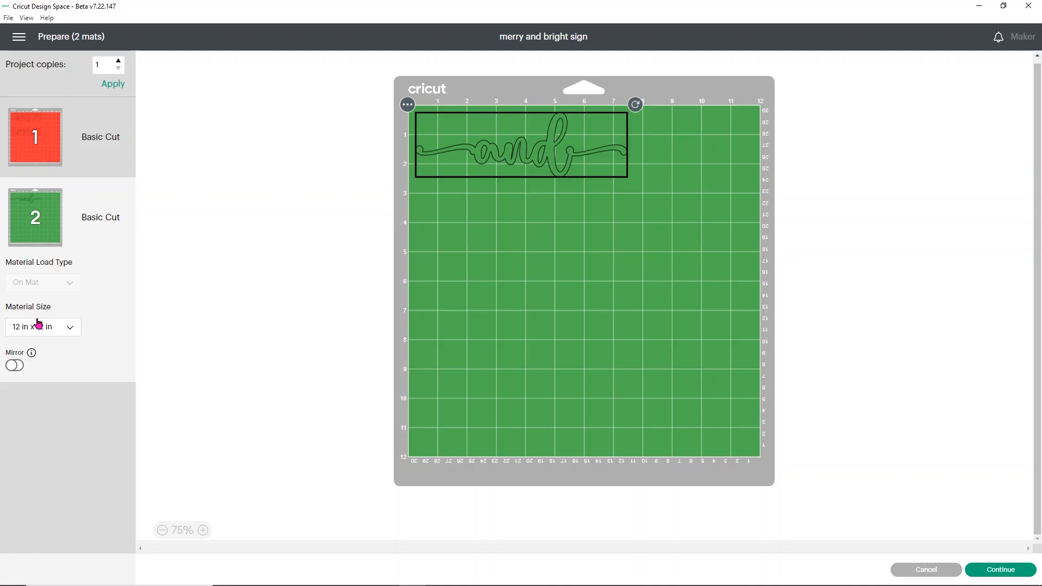
{"action": "left_click", "coordinate": [87, 136]}
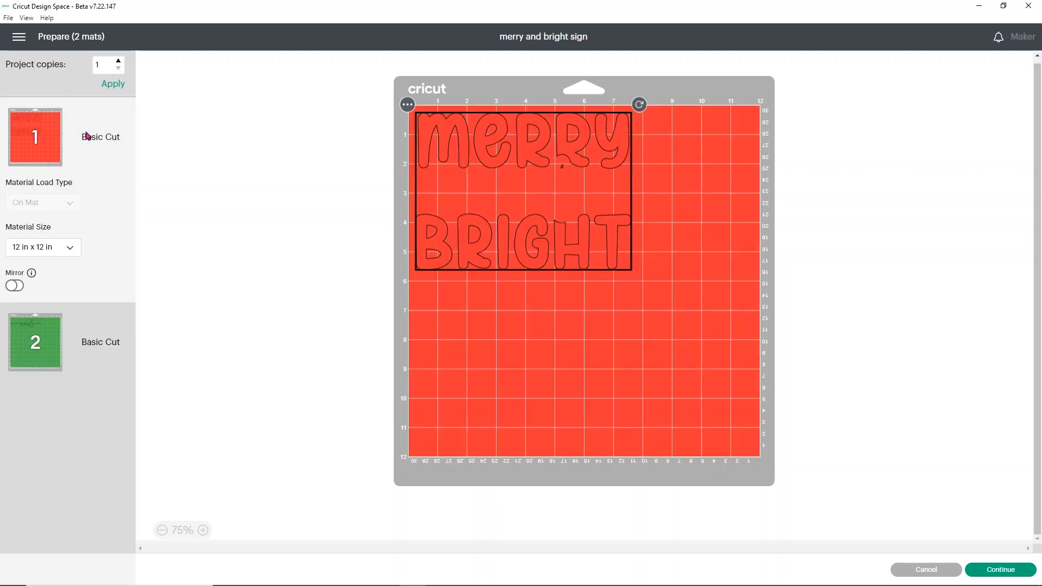